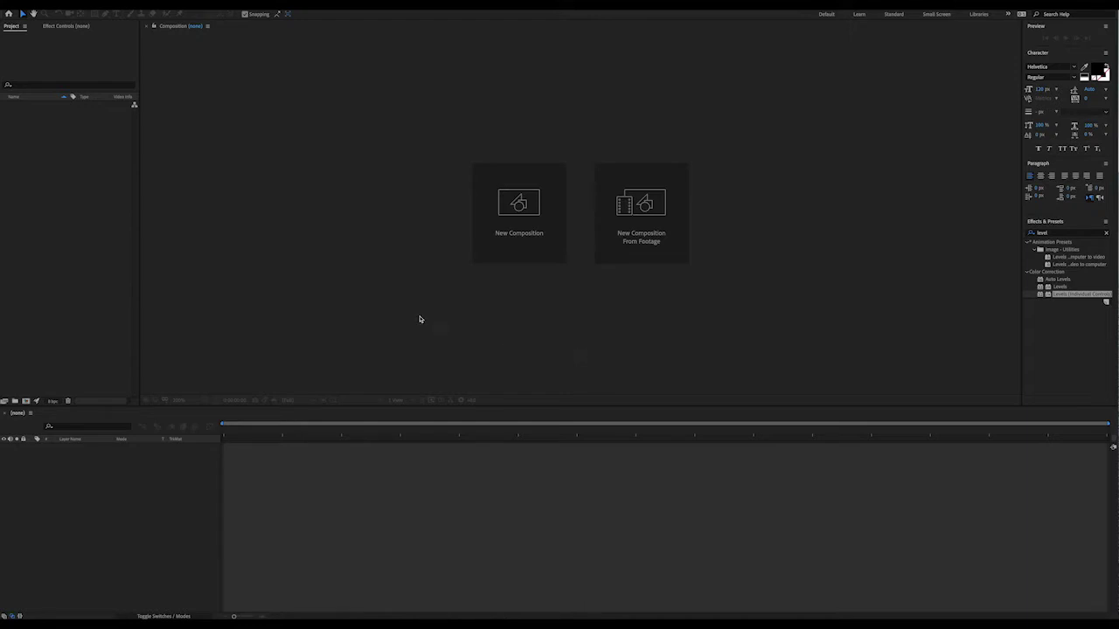
# Import CartridgeGlitch_1.mp4 and SJHLogoHorzWhite.png into the project via Import > File
pyautogui.rightClick(34, 184)
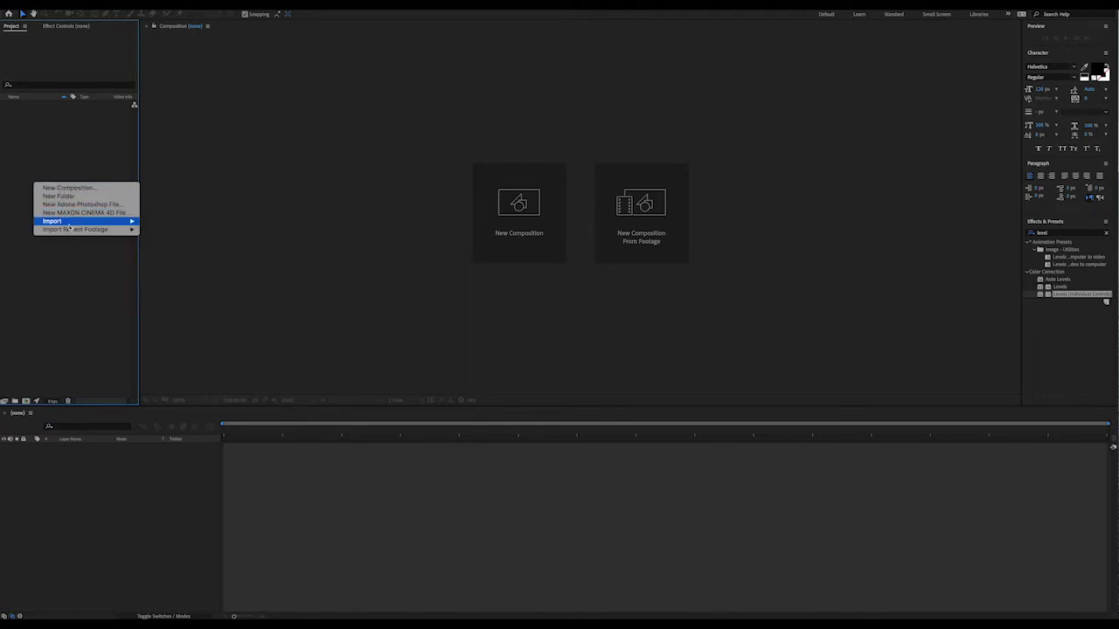
pyautogui.moveTo(52, 221)
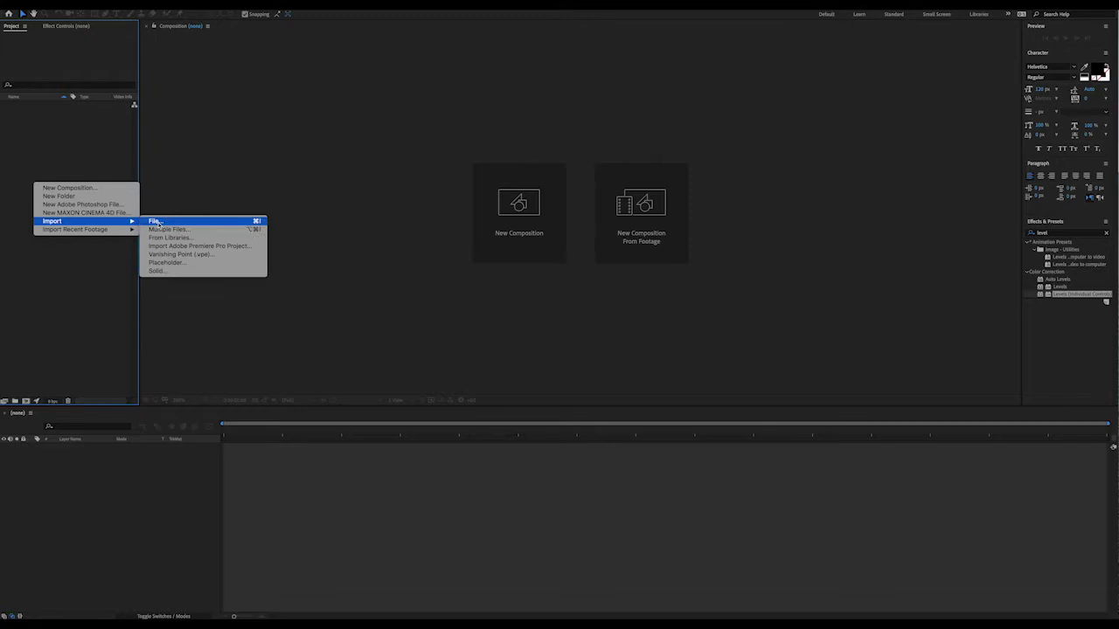
pyautogui.click(258, 222)
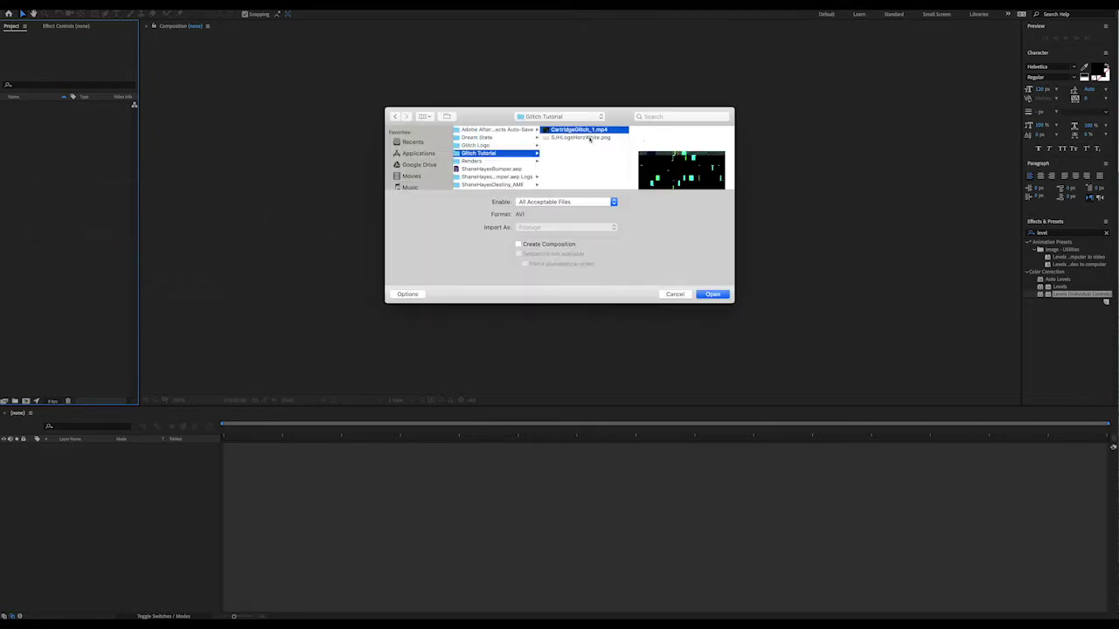
pyautogui.keyDown('shift'); pyautogui.click(589, 138); pyautogui.keyUp('shift')
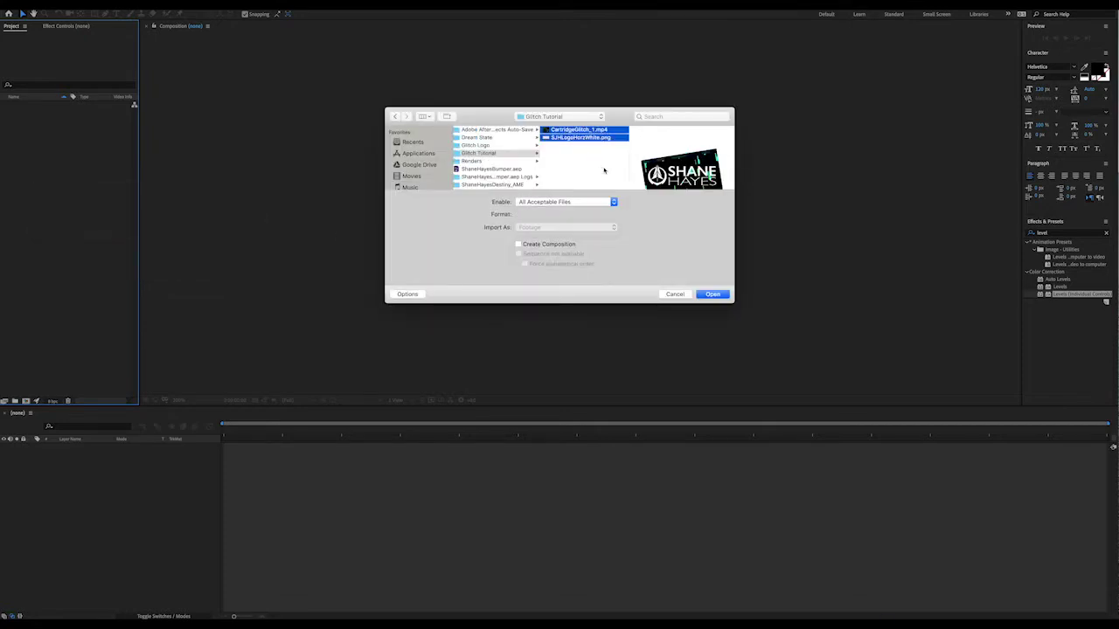
pyautogui.click(713, 294)
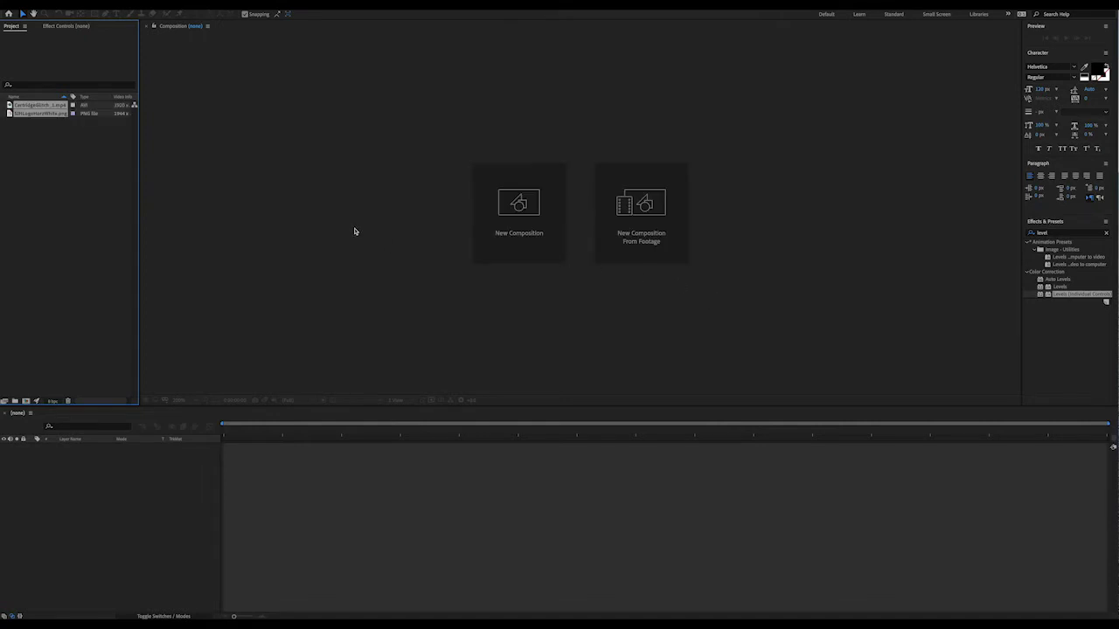
# Create a new composition named MyGlitch with width 1920 and height 1080
pyautogui.click(26, 402)
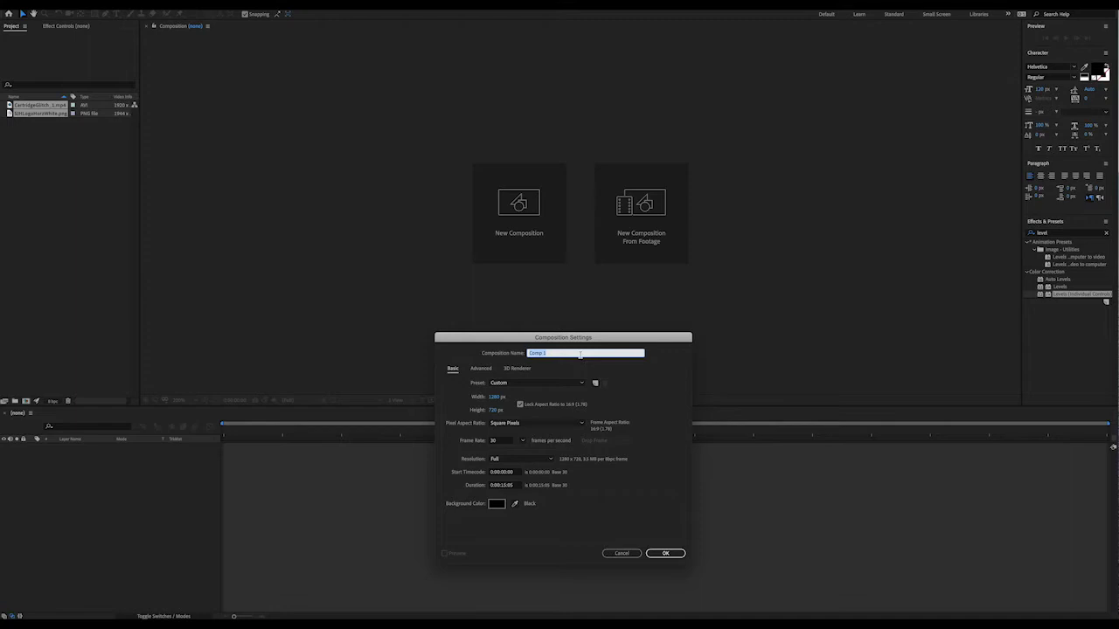
pyautogui.write('Id')
pyautogui.write('tch')
pyautogui.click(495, 397)
pyautogui.write('1920')
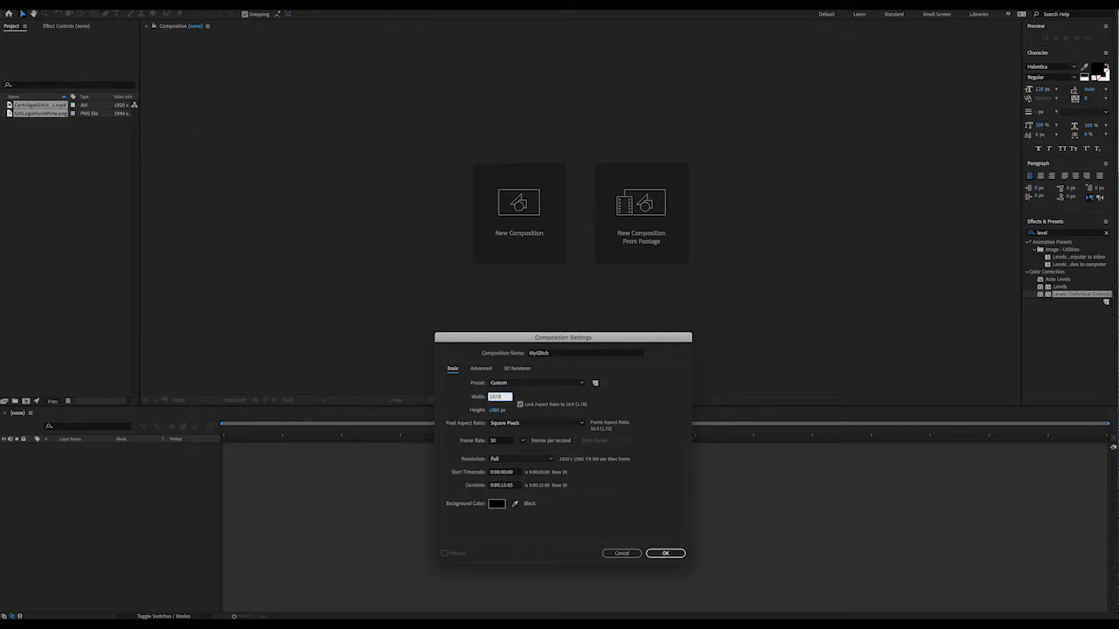
pyautogui.press('Tab')
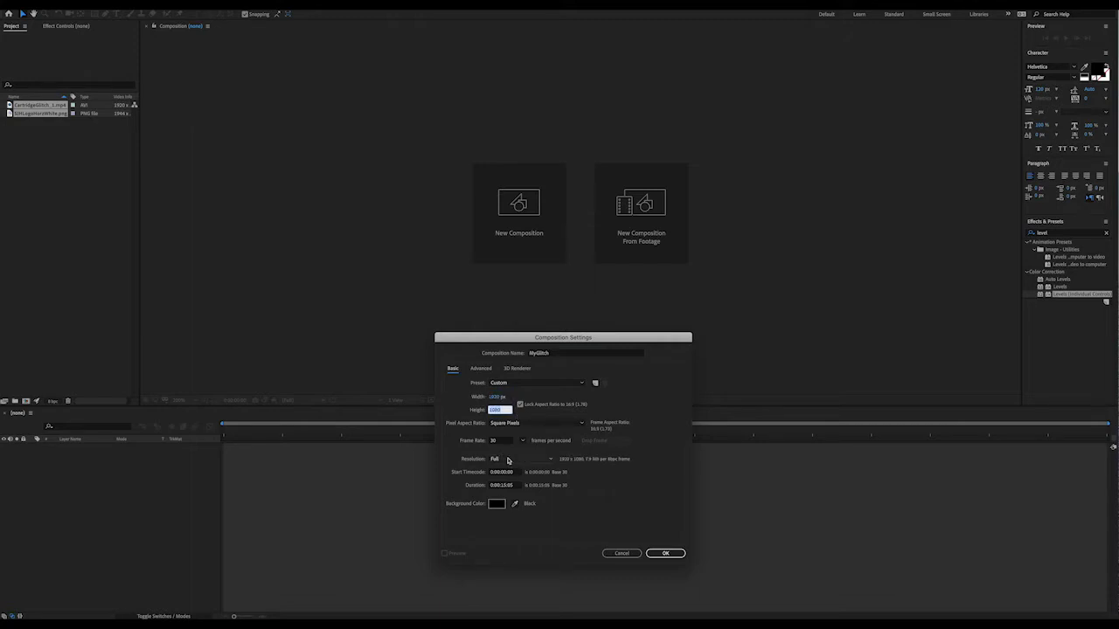
pyautogui.click(677, 555)
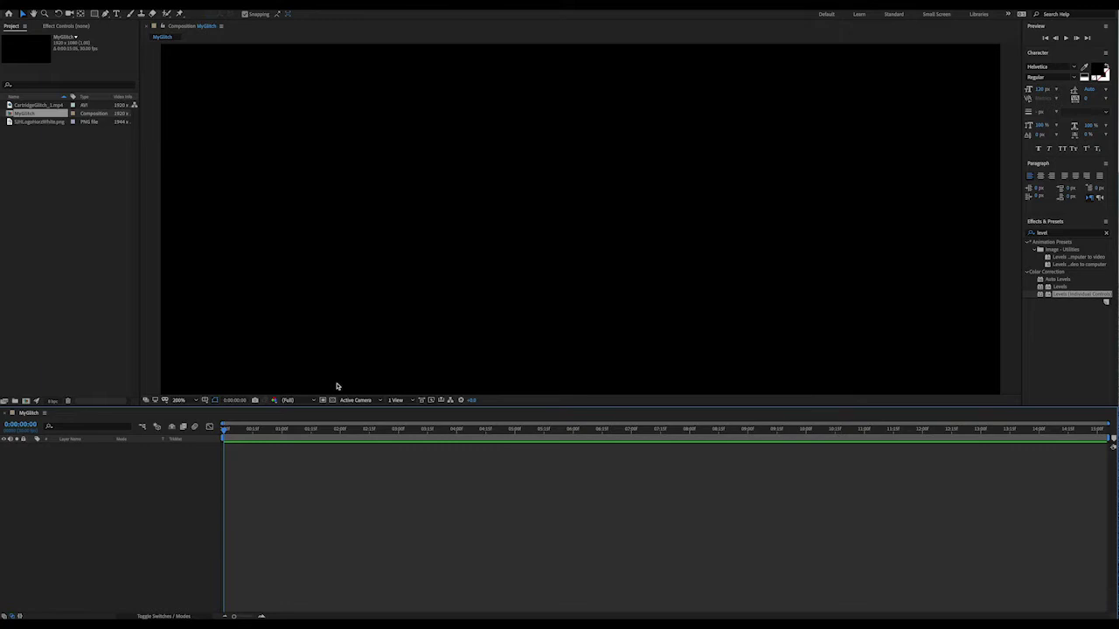
# Drag both footage items into the MyGlitch timeline and hide the CartridgeGlitch layer
pyautogui.keyDown('ctrl'); pyautogui.click(44, 122); pyautogui.keyUp('ctrl')
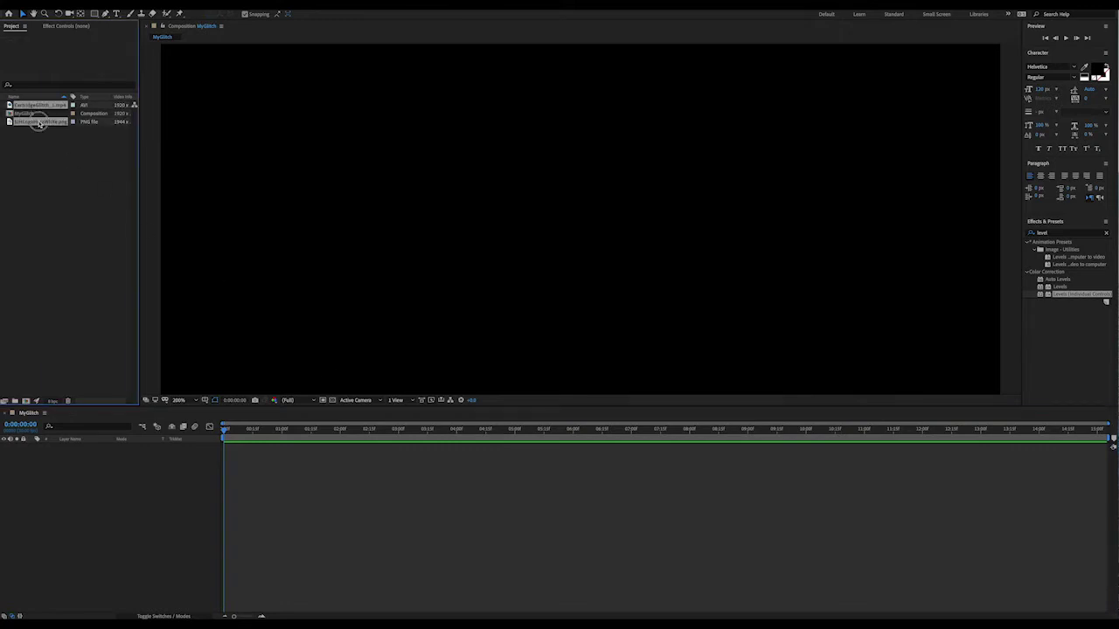
pyautogui.moveTo(39, 121); pyautogui.dragTo(102, 542)
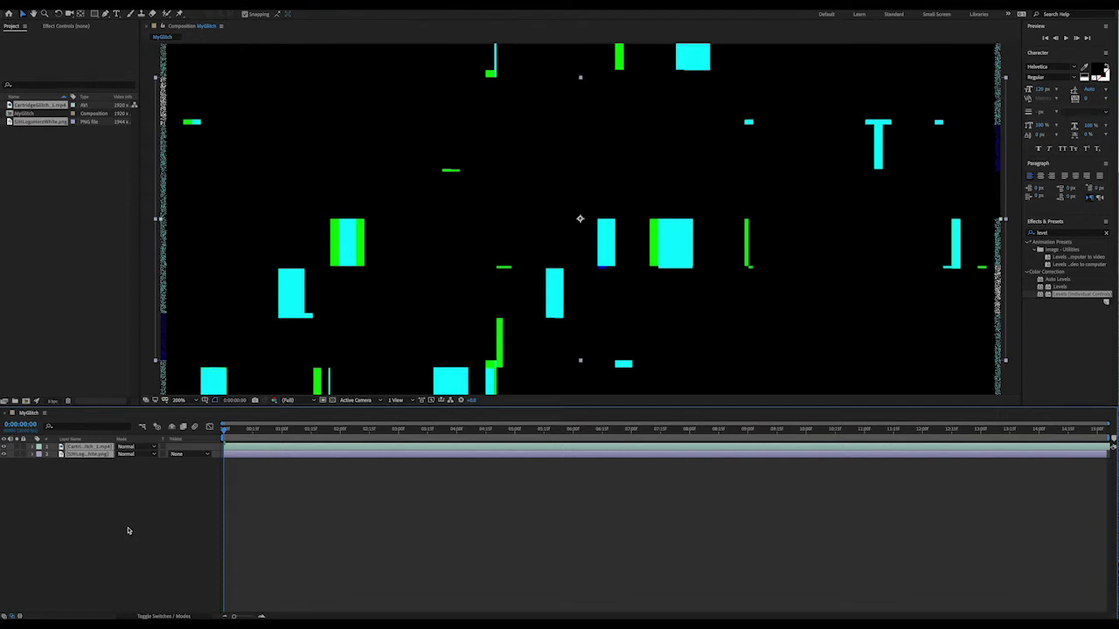
pyautogui.click(80, 475)
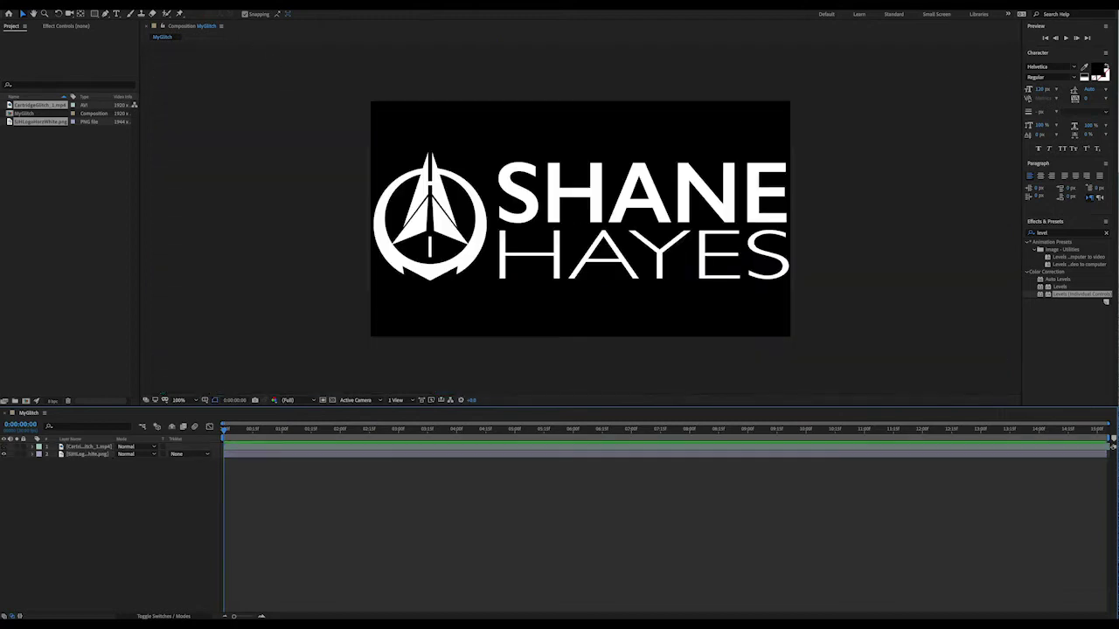
# Add an adjustment layer through Layer > New > Adjustment Layer
pyautogui.click(166, 1)
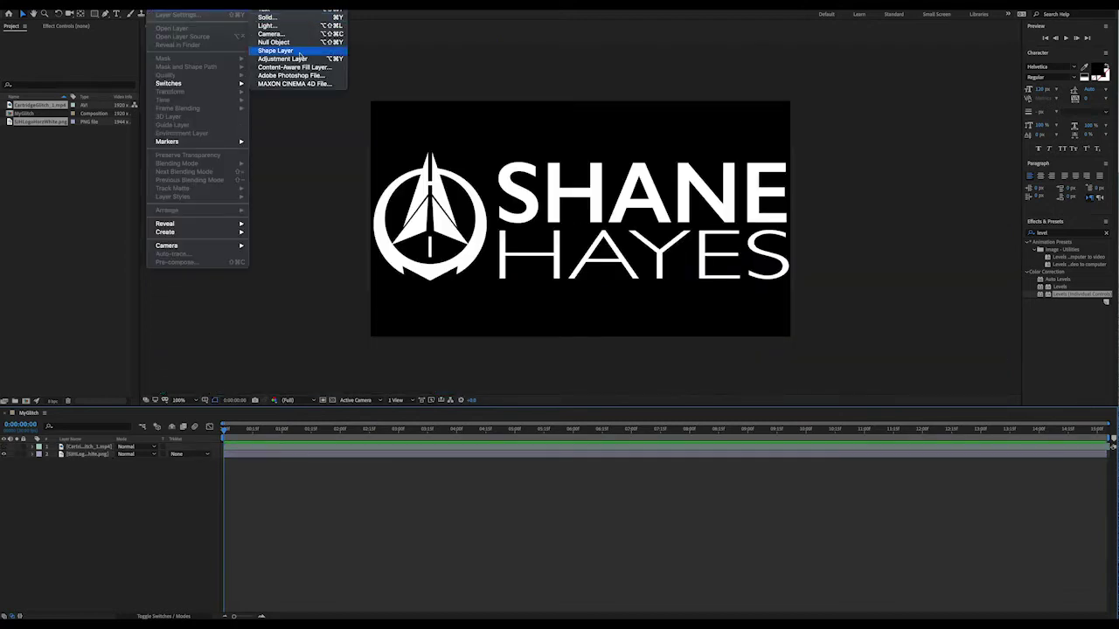
pyautogui.click(296, 58)
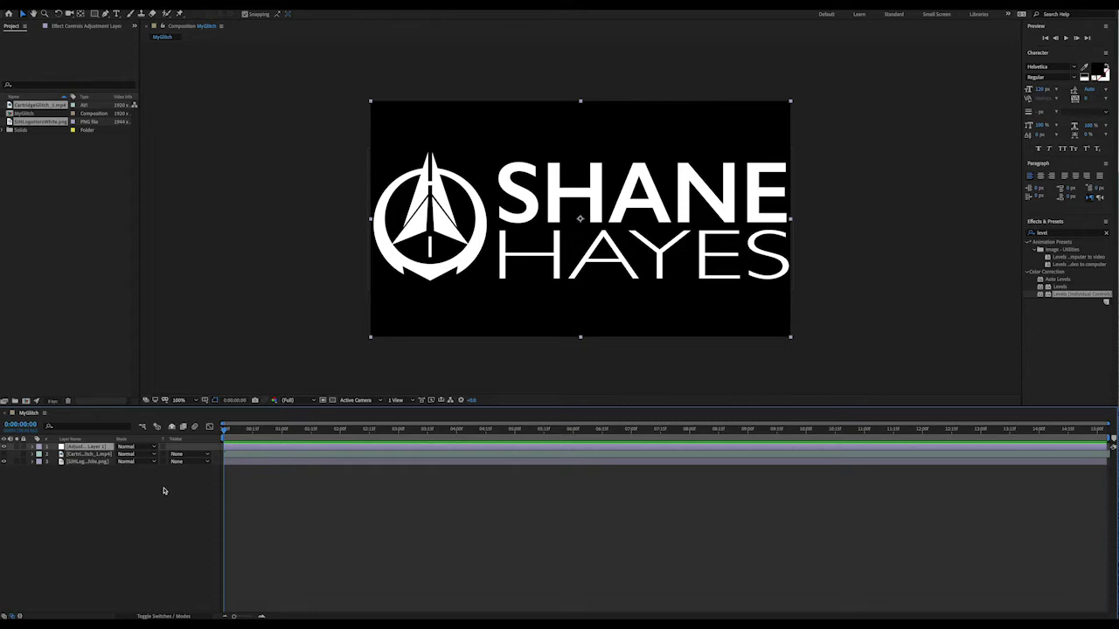
# Search effects for 'disp' and apply Displacement Map to Adjustment Layer 1
pyautogui.click(1055, 234)
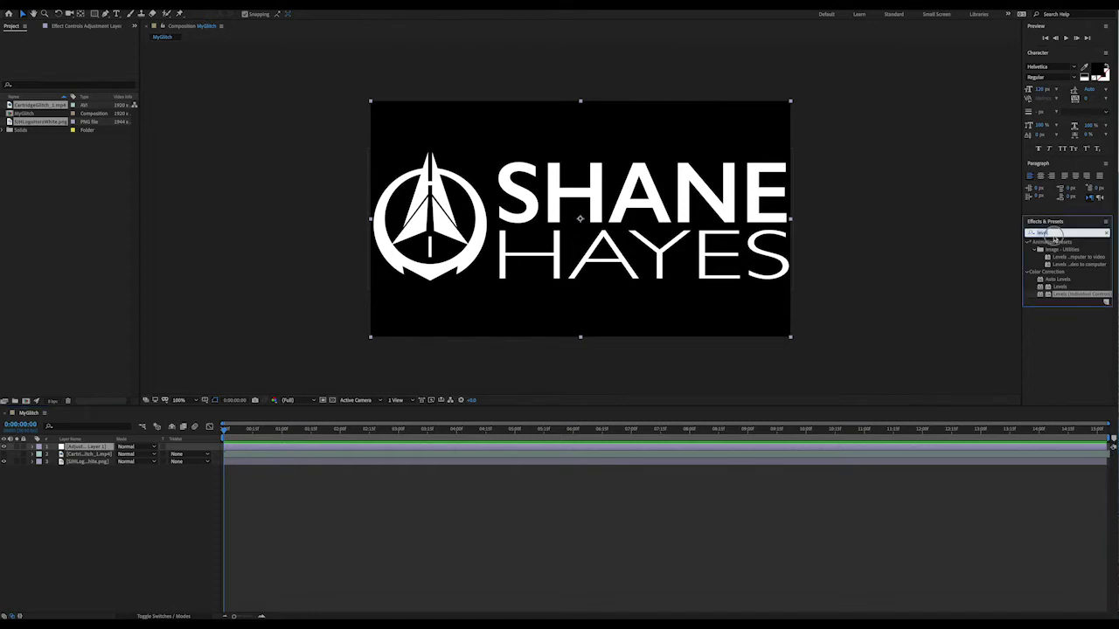
pyautogui.write('di')
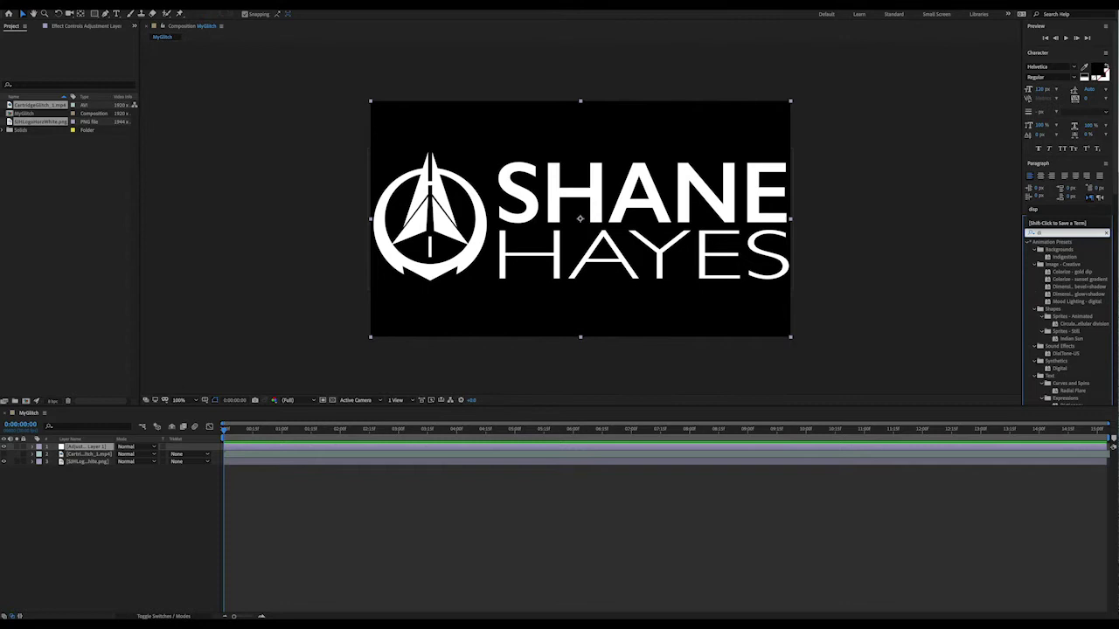
pyautogui.write('sp')
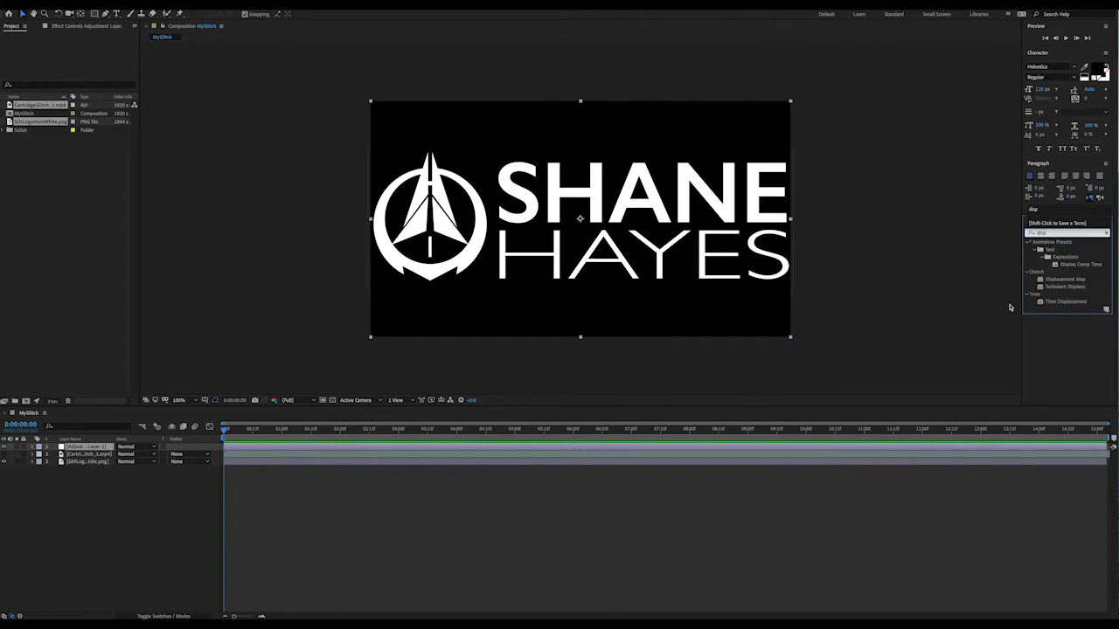
pyautogui.click(1055, 281)
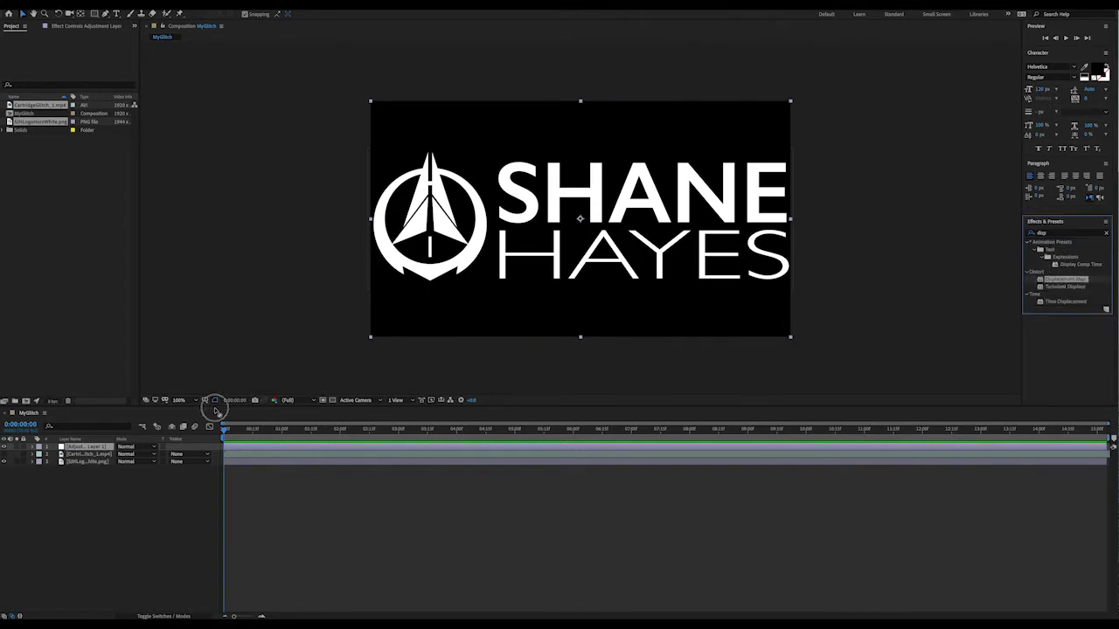
pyautogui.moveTo(1056, 282); pyautogui.dragTo(102, 449)
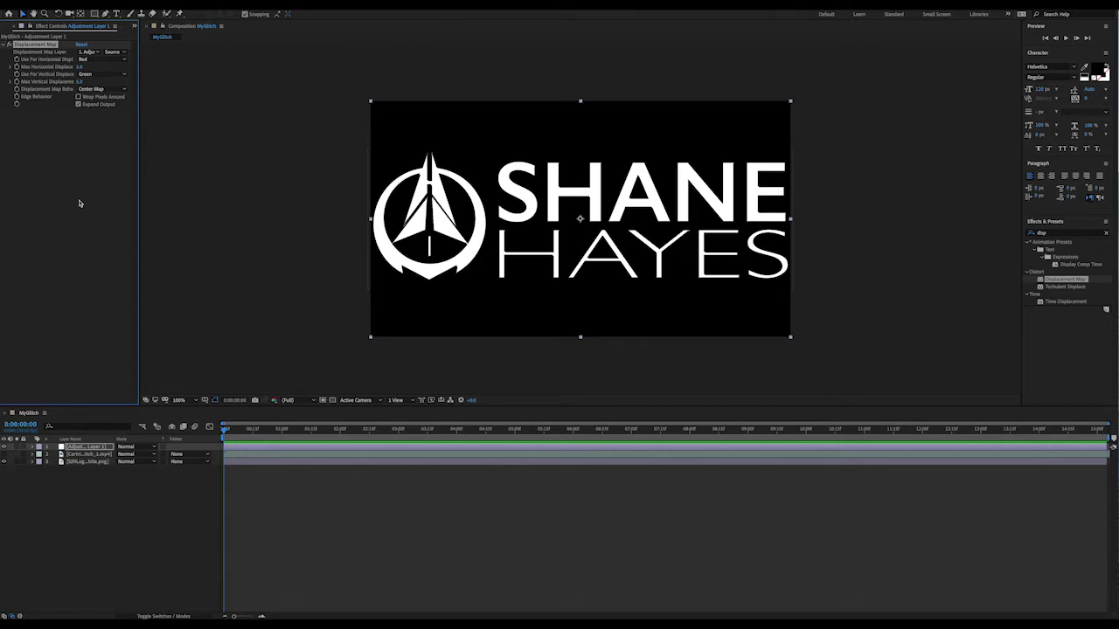
# Set Displacement Map Layer to CartridgeGlitch_1.mp4 and raise Max Horizontal and Vertical Displacement
pyautogui.click(98, 52)
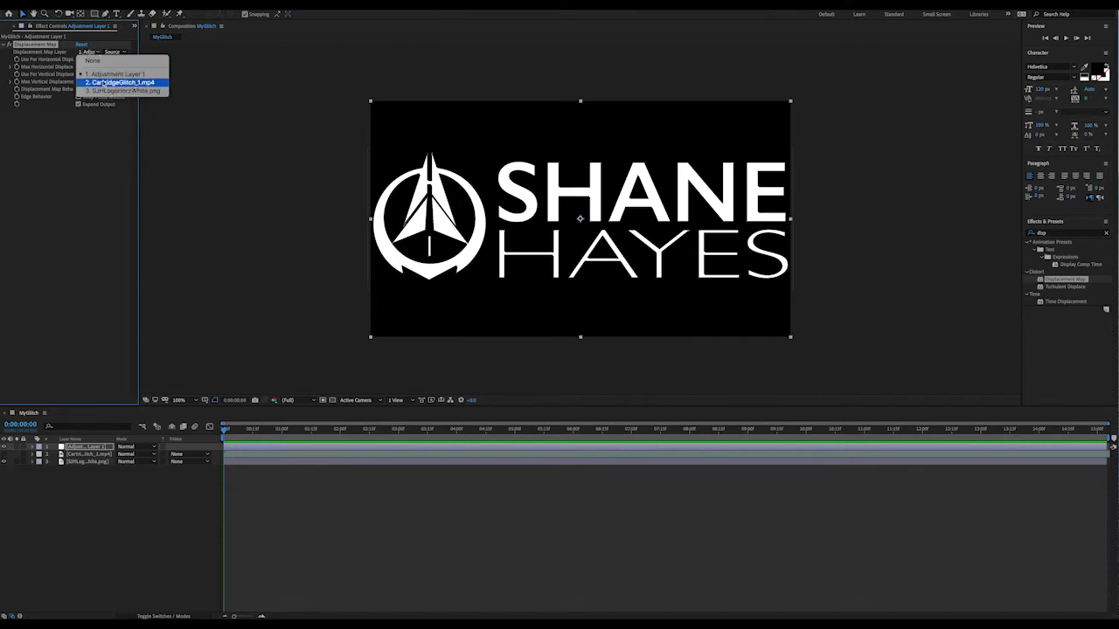
pyautogui.click(104, 82)
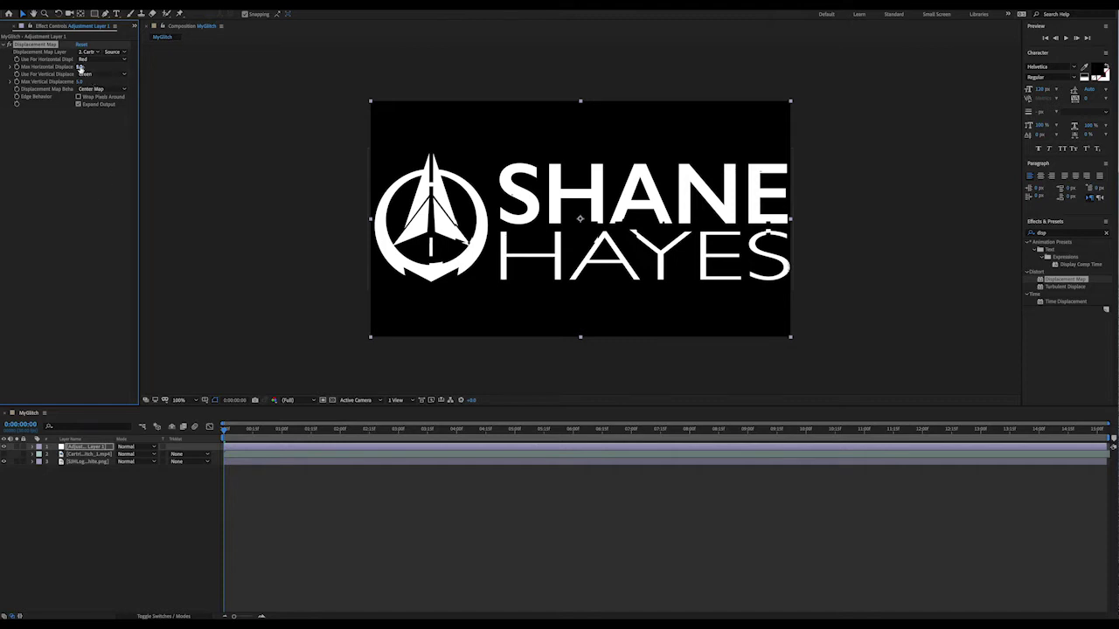
pyautogui.moveTo(79, 67); pyautogui.dragTo(86, 68)
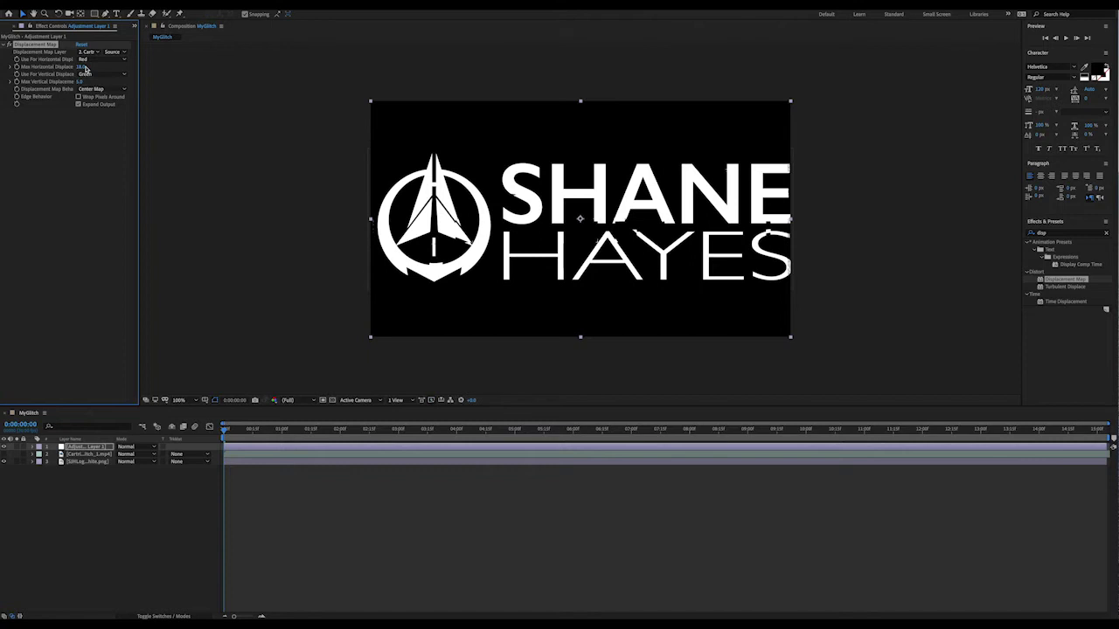
pyautogui.moveTo(80, 81); pyautogui.dragTo(93, 66)
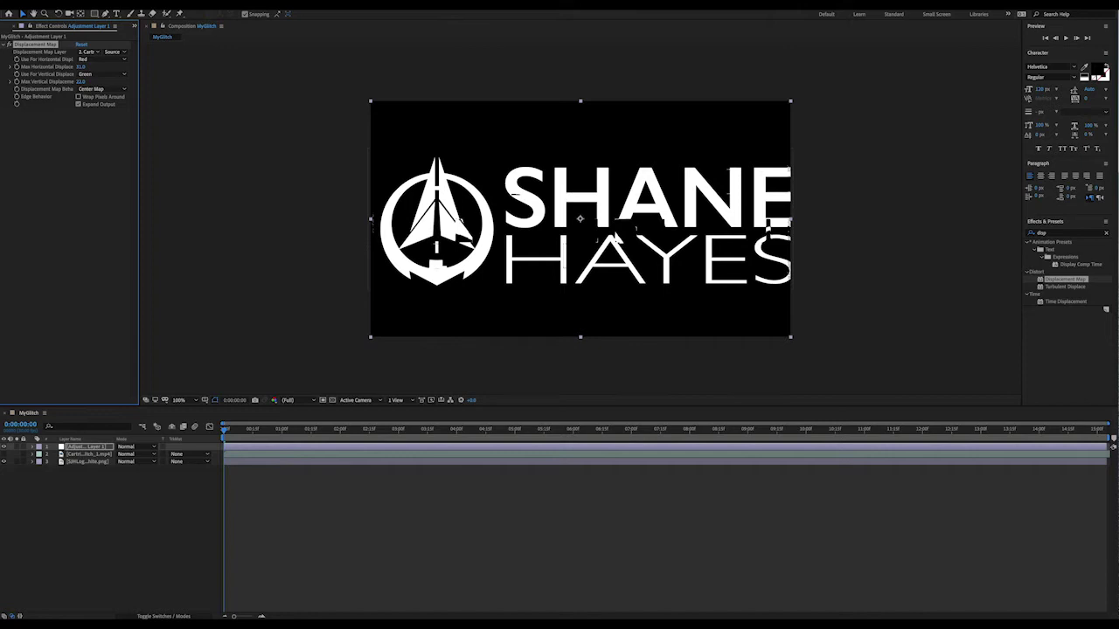
# Trim the glitch adjustment layer to a brief span and duplicate it twice
pyautogui.moveTo(1106, 447); pyautogui.dragTo(244, 461)
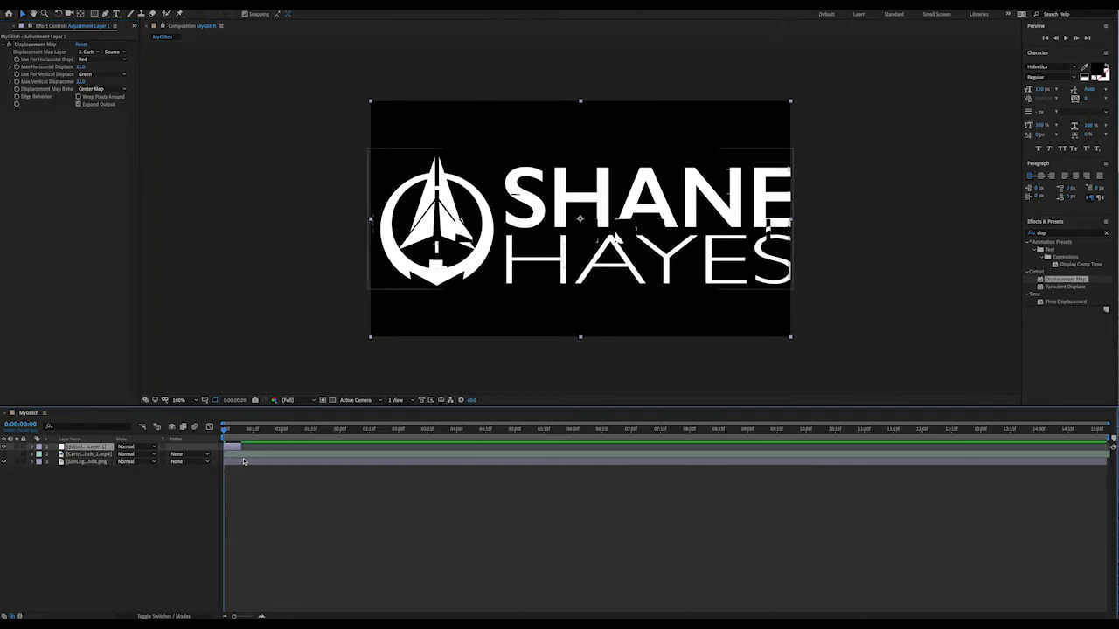
pyautogui.hotkey('ctrl', 'd')
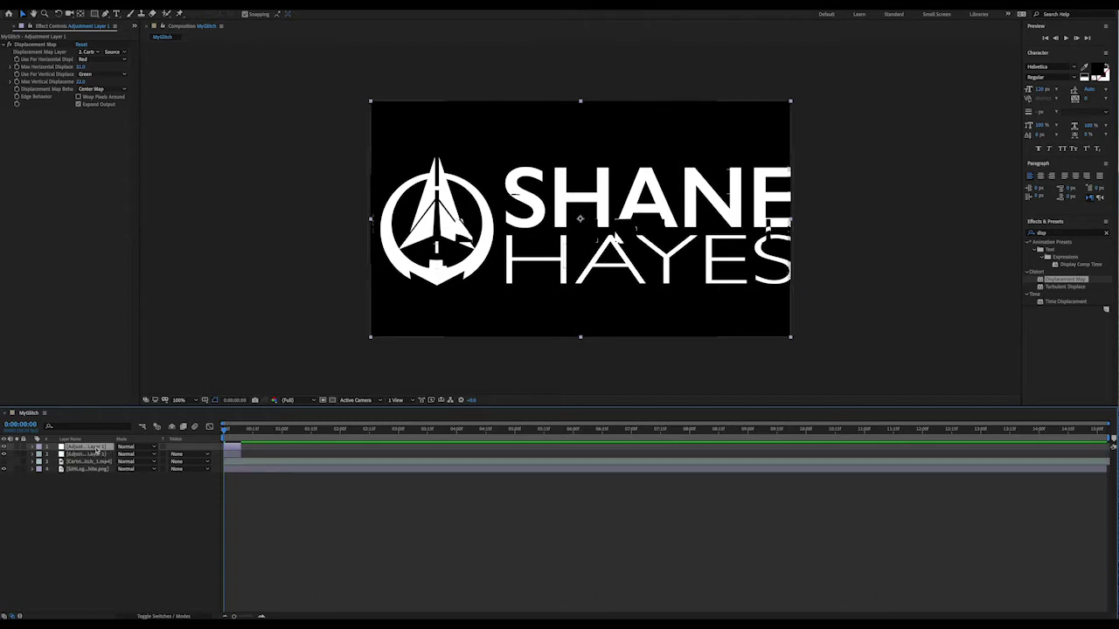
pyautogui.hotkey('ctrl', 'd')
pyautogui.hotkey('ctrl', 'd')
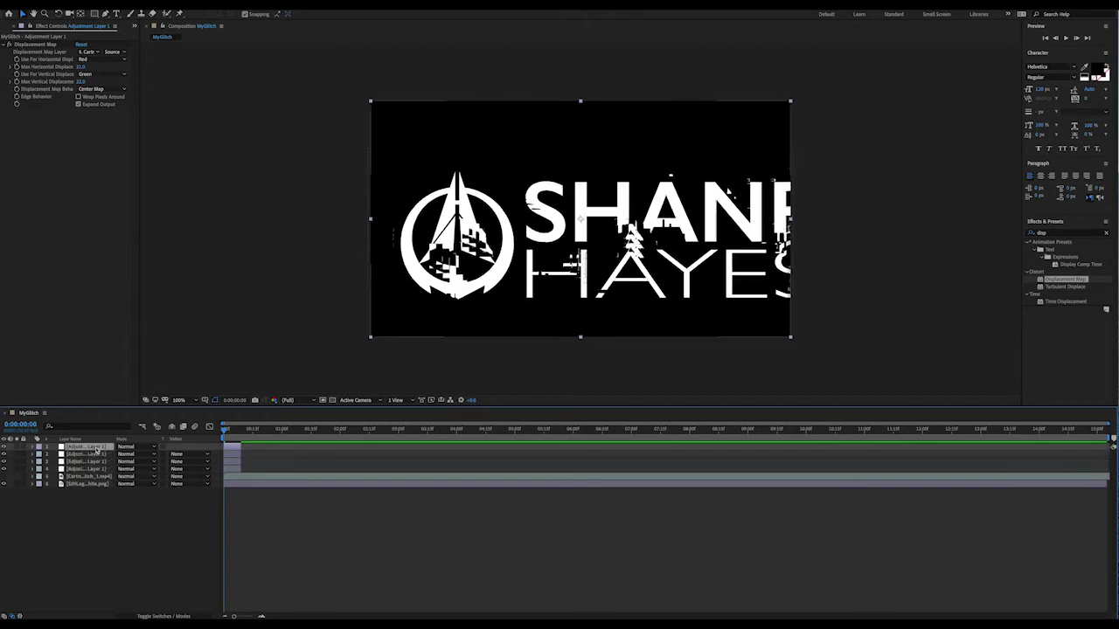
# Move the glitch copies to about 03:15, 06:00 and 10:15 on the timeline
pyautogui.moveTo(231, 459); pyautogui.dragTo(435, 456)
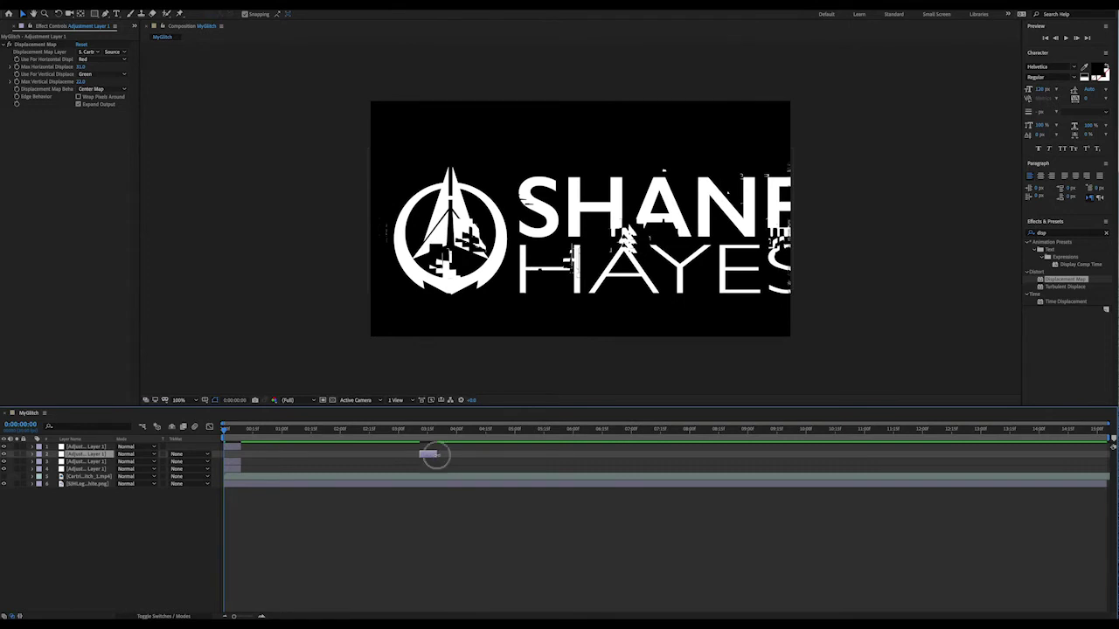
pyautogui.moveTo(233, 464); pyautogui.dragTo(579, 461)
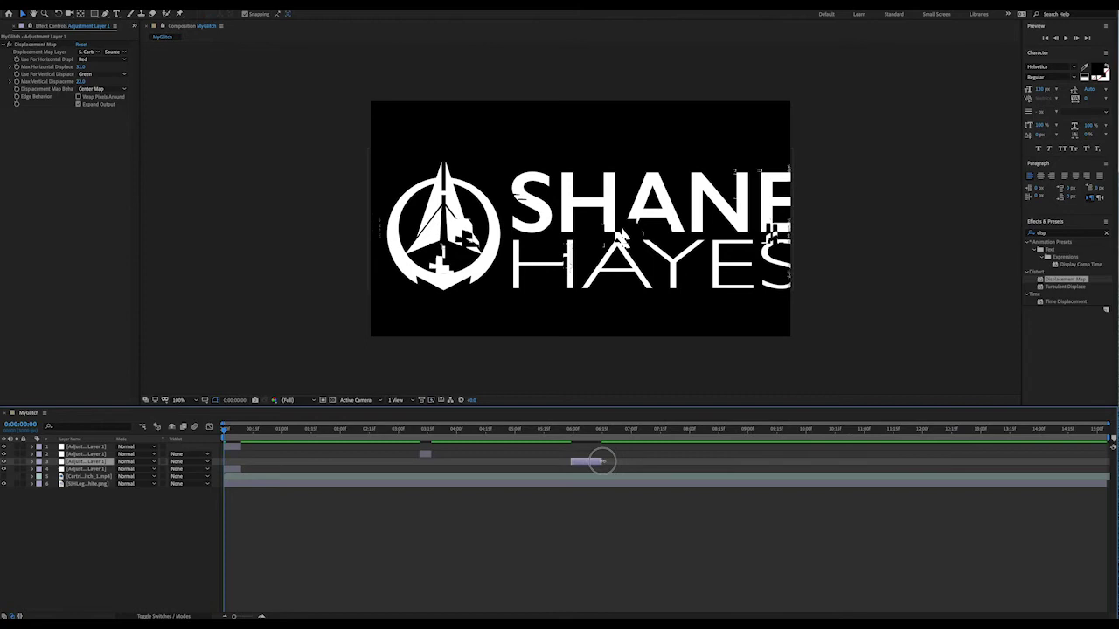
pyautogui.moveTo(234, 472)
pyautogui.mouseDown()
pyautogui.moveTo(837, 464)
pyautogui.moveTo(824, 471)
pyautogui.mouseUp()
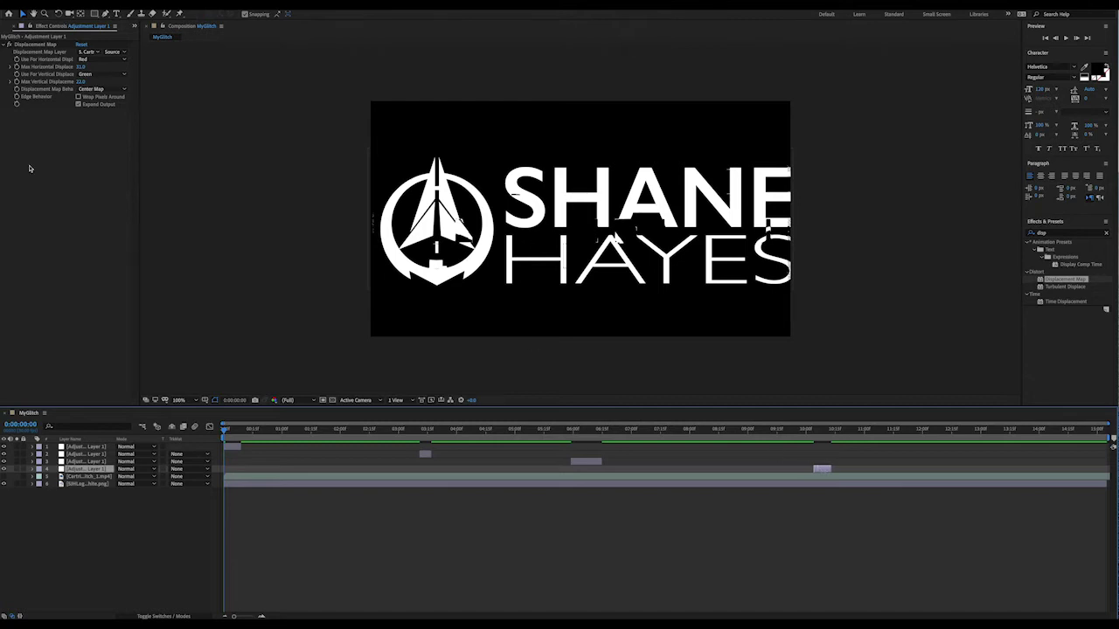
# Set the second glitch copy's Max Horizontal Displacement to 10
pyautogui.click(92, 446)
pyautogui.click(98, 454)
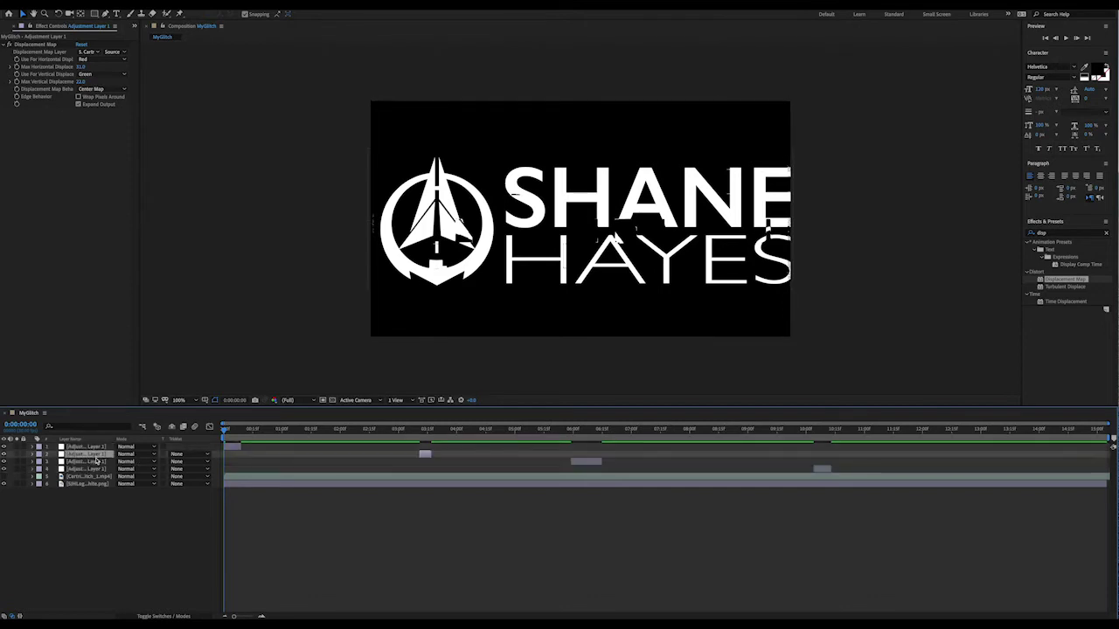
pyautogui.click(97, 462)
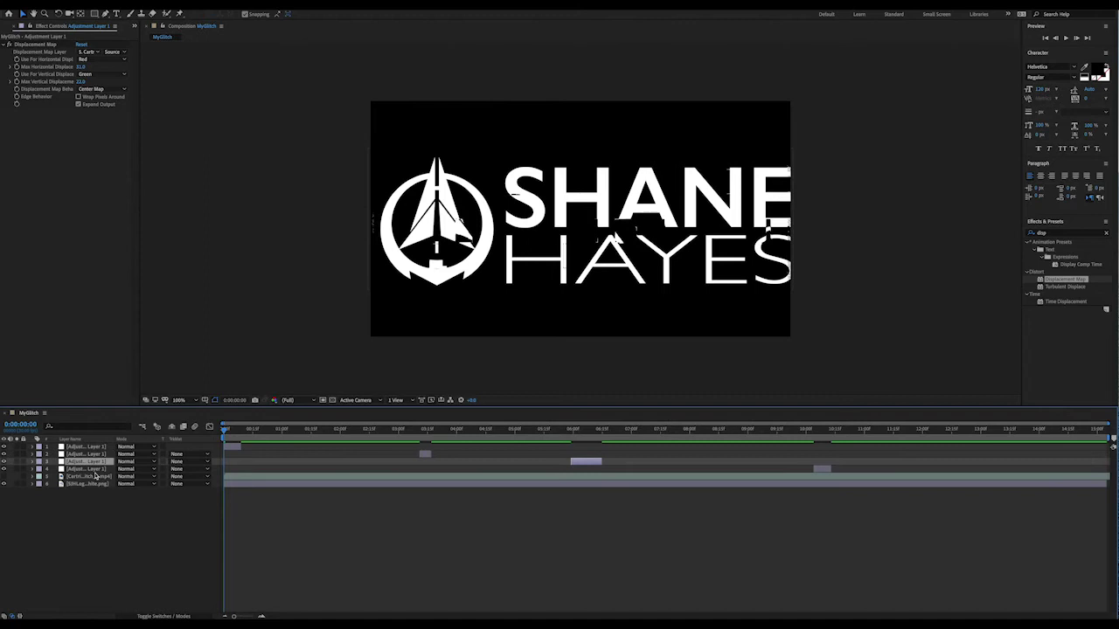
pyautogui.click(97, 470)
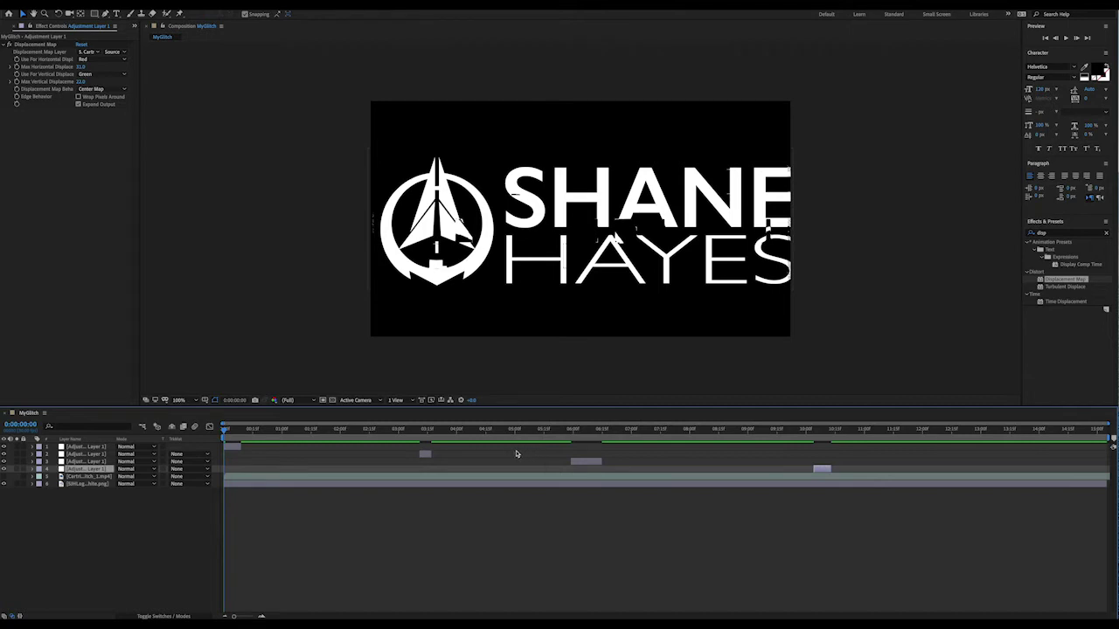
pyautogui.click(234, 447)
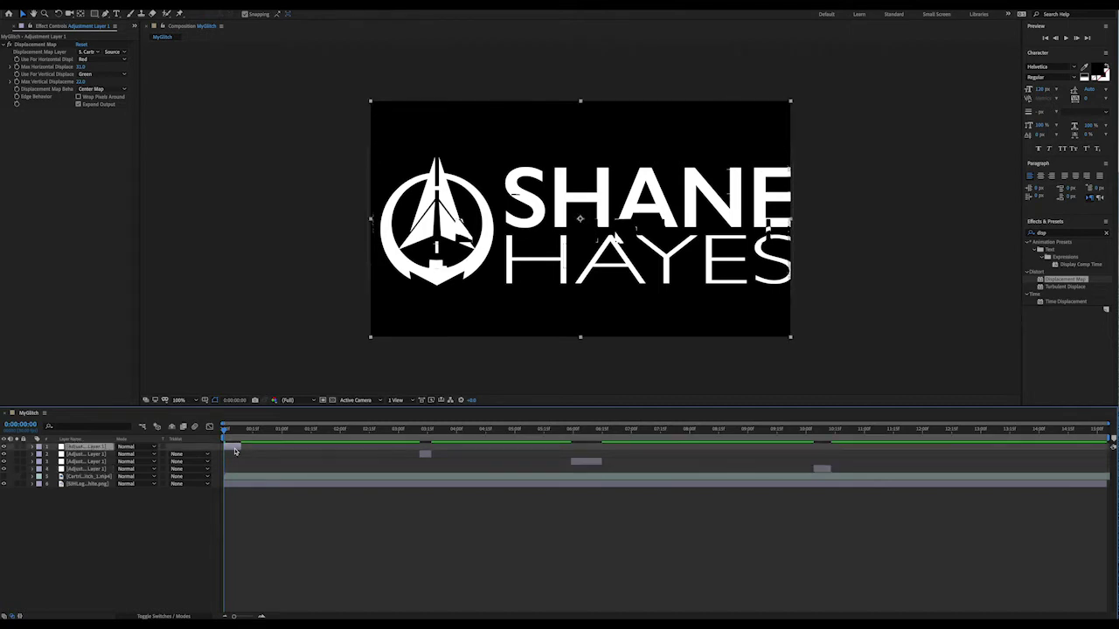
pyautogui.click(425, 454)
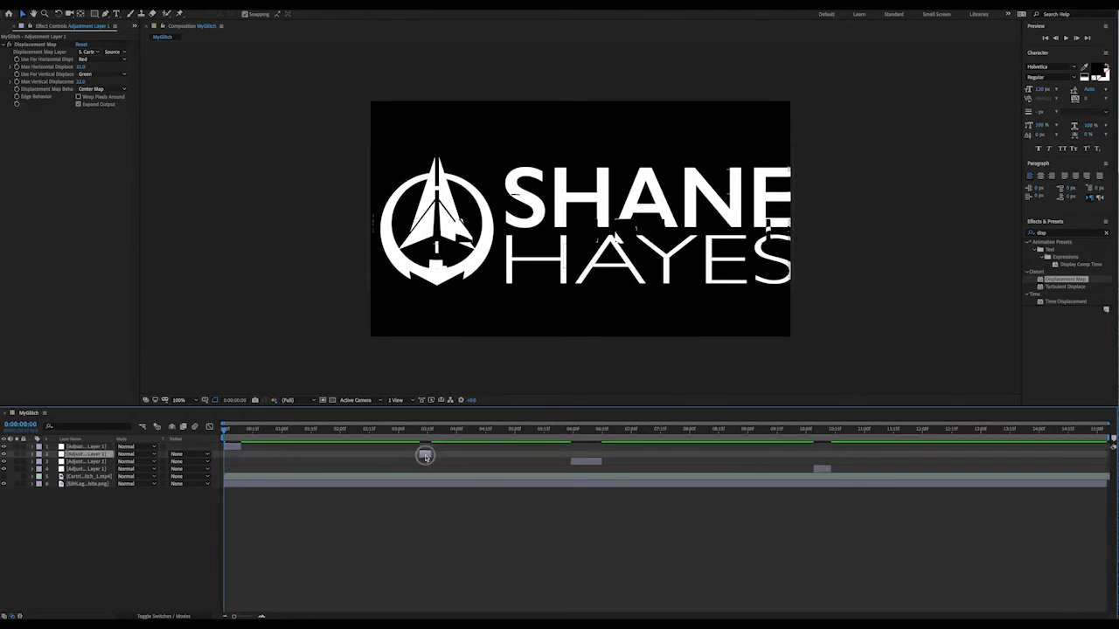
pyautogui.click(82, 66)
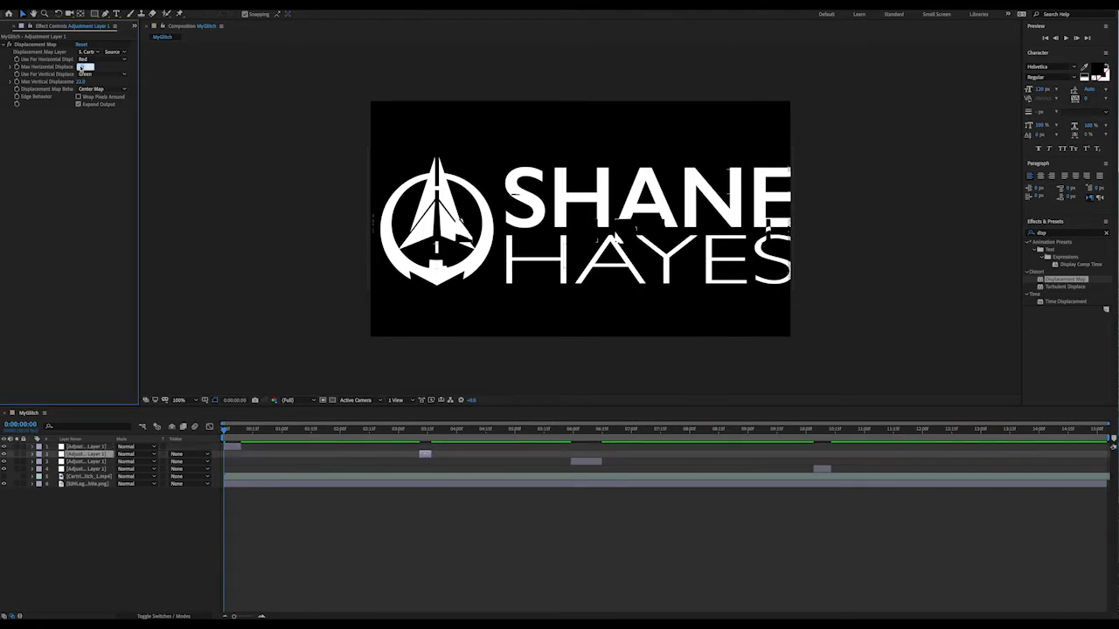
pyautogui.write('10')
pyautogui.click(81, 81)
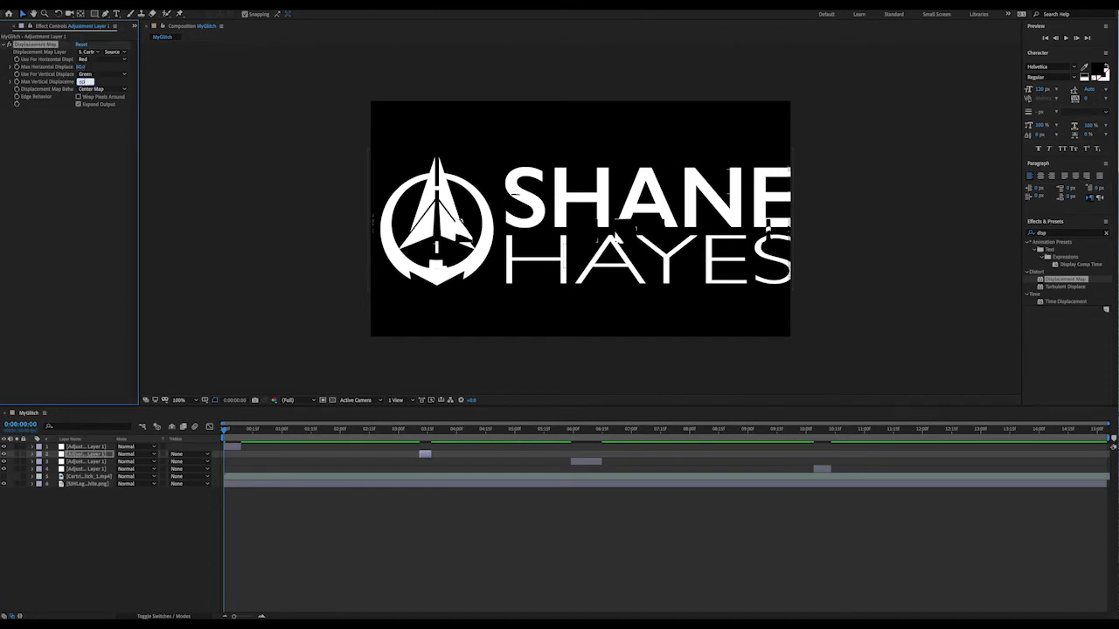
# Give the third glitch copy 12 horizontal and 20 vertical displacement
pyautogui.click(585, 463)
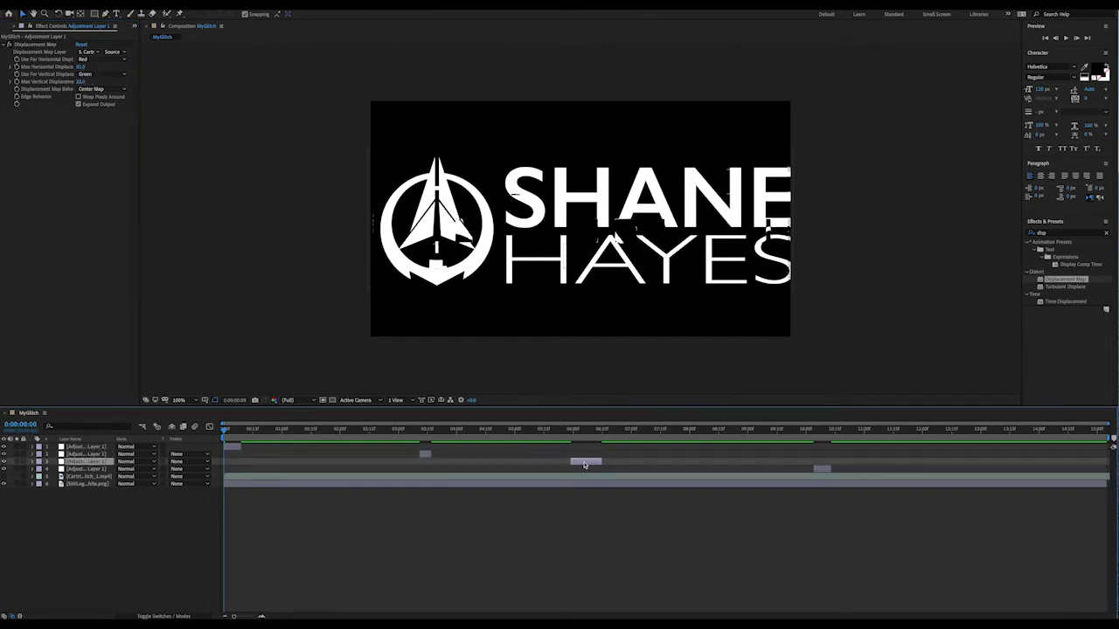
pyautogui.click(80, 67)
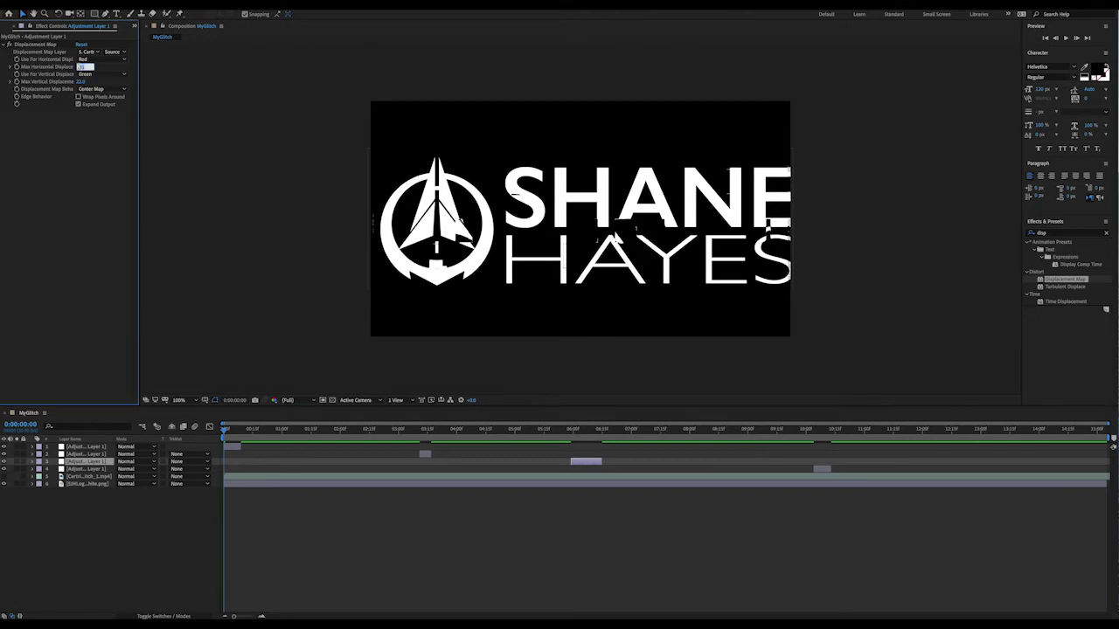
pyautogui.write('12')
pyautogui.click(84, 81)
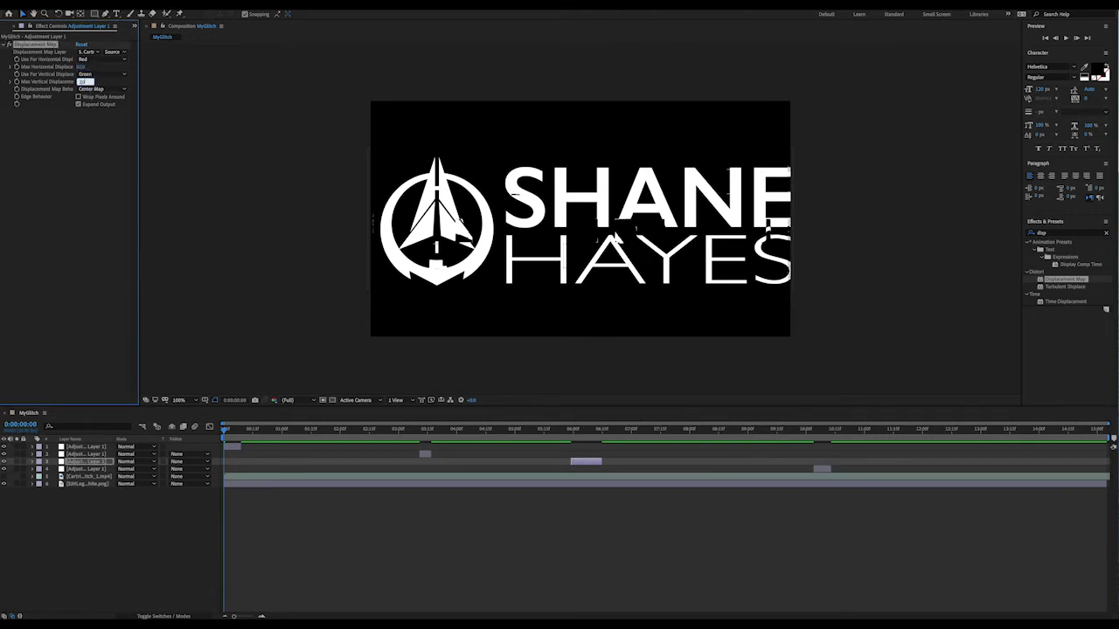
pyautogui.press('Return')
# Give the fourth glitch copy 50 horizontal and 50 vertical displacement
pyautogui.click(825, 471)
pyautogui.click(82, 68)
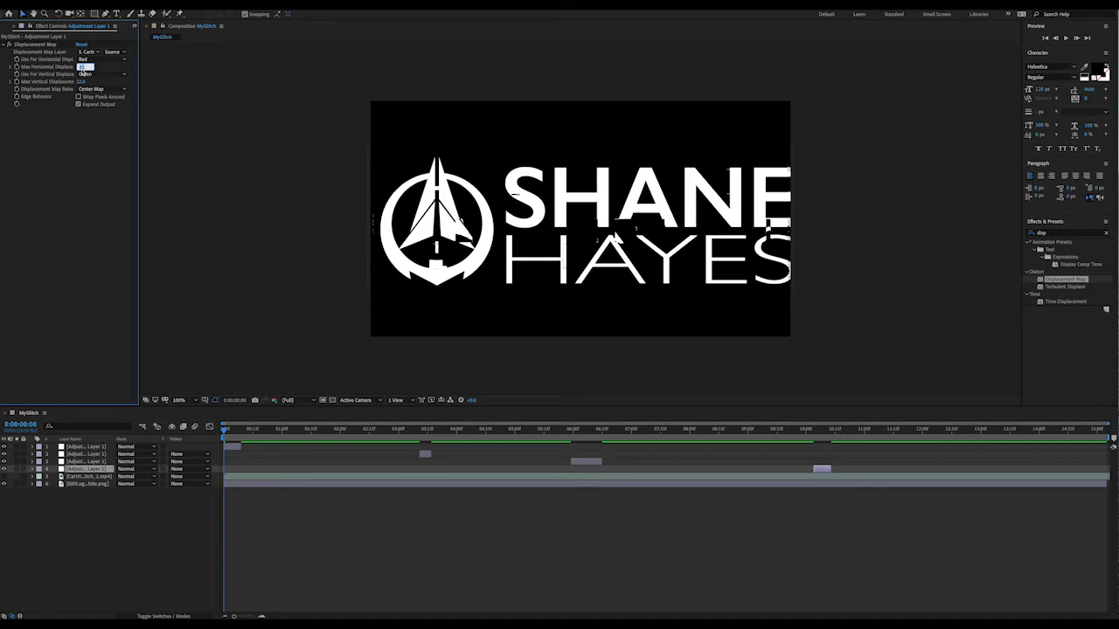
pyautogui.write('50')
pyautogui.click(82, 81)
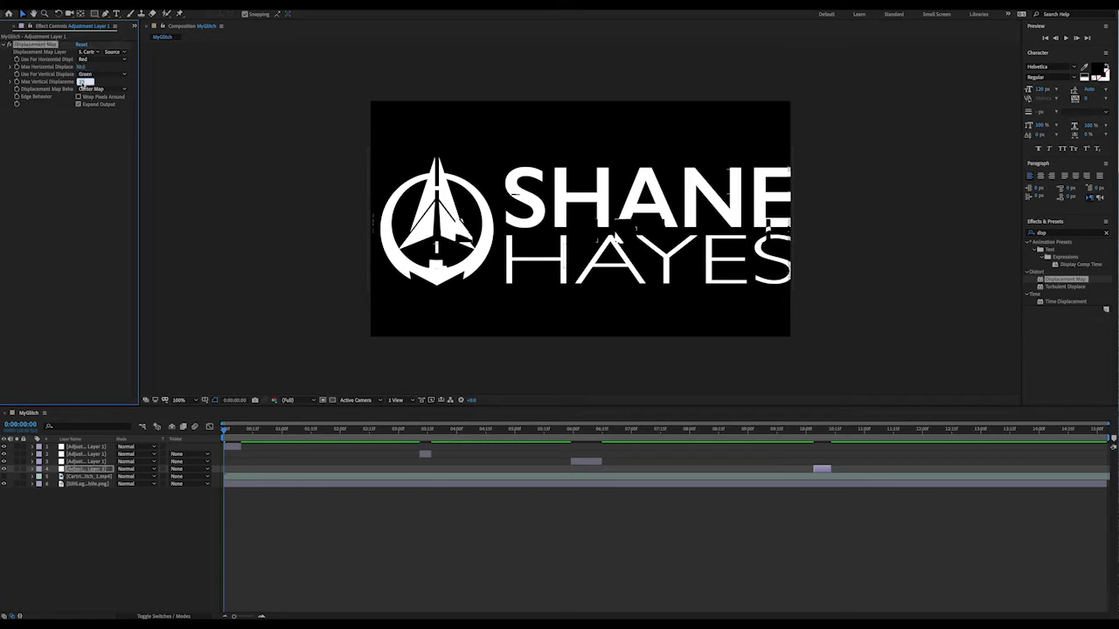
pyautogui.write('50')
pyautogui.press('Return')
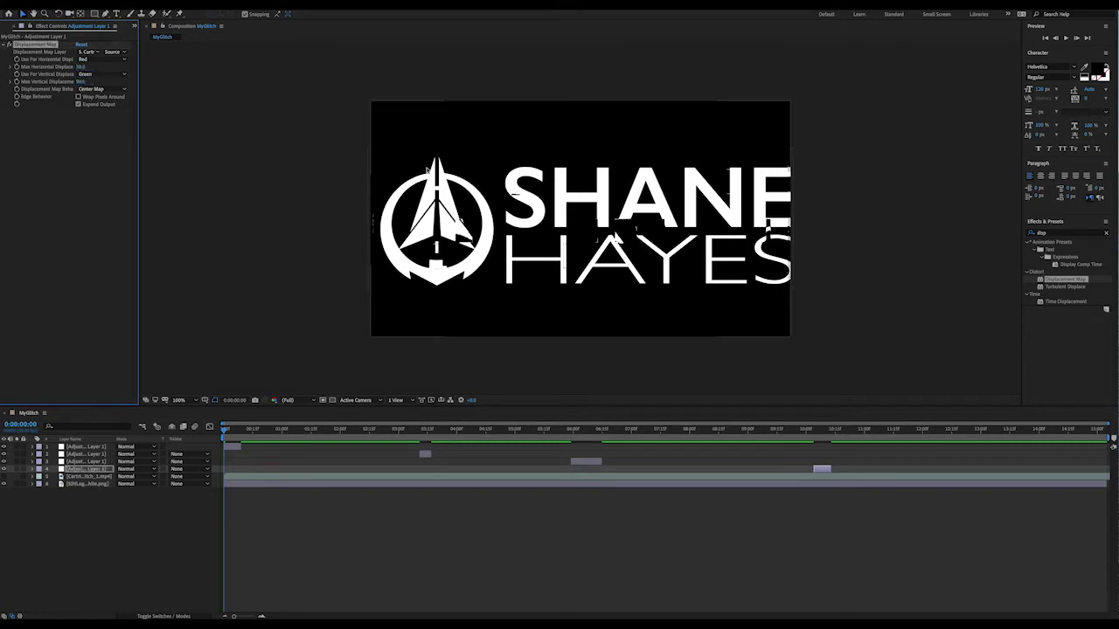
# Duplicate the logo layer and rename the bottom copy Red
pyautogui.click(85, 483)
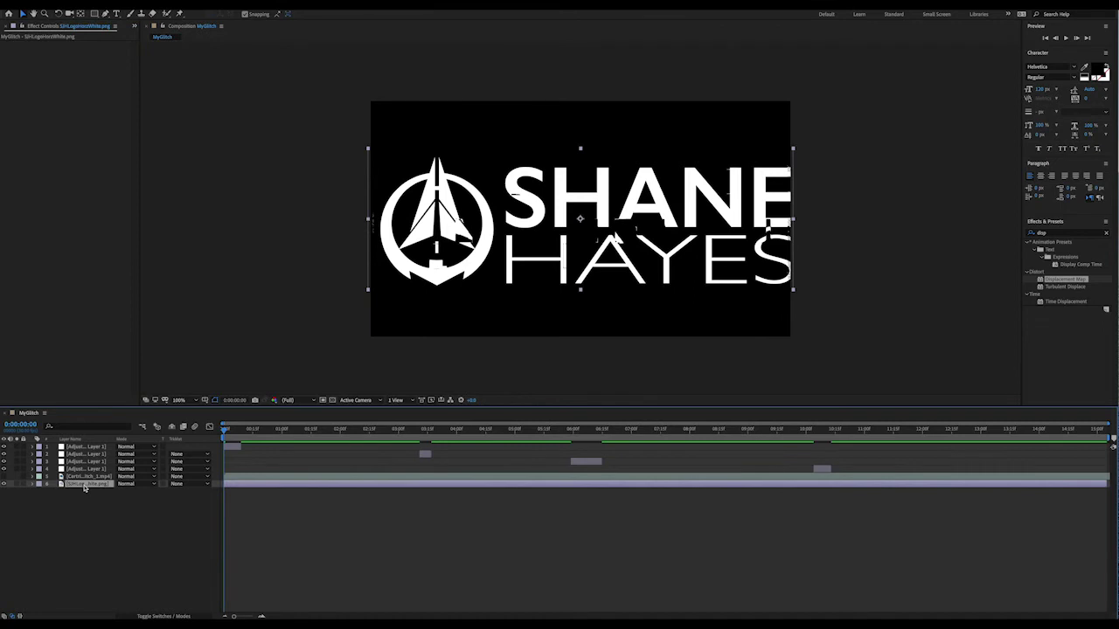
pyautogui.hotkey('ctrl', 'd')
pyautogui.hotkey('ctrl', 'd')
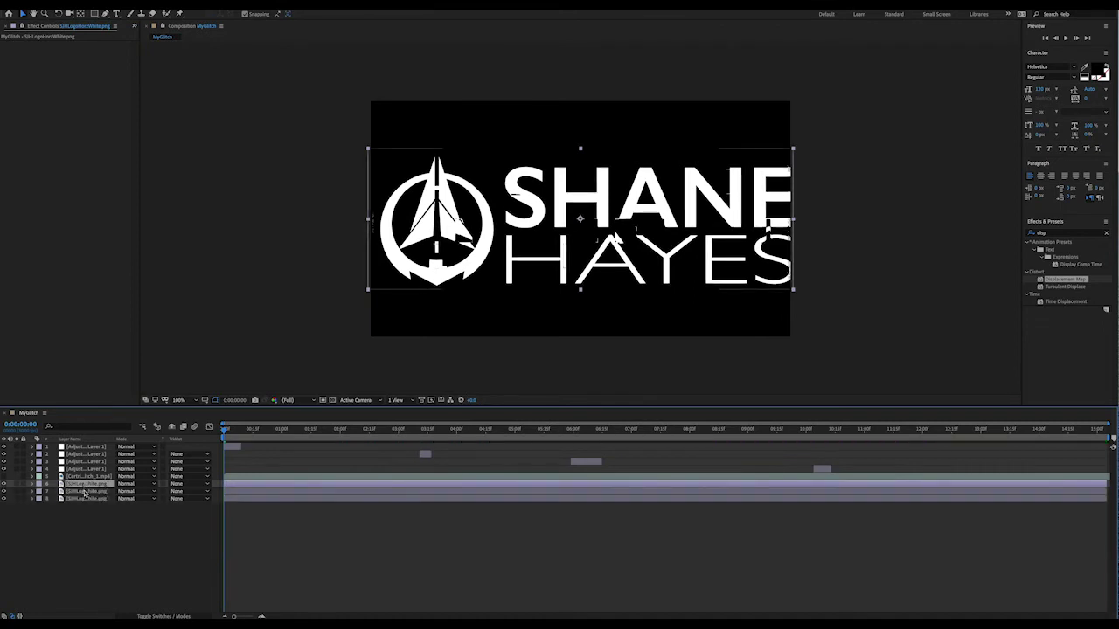
pyautogui.rightClick(84, 502)
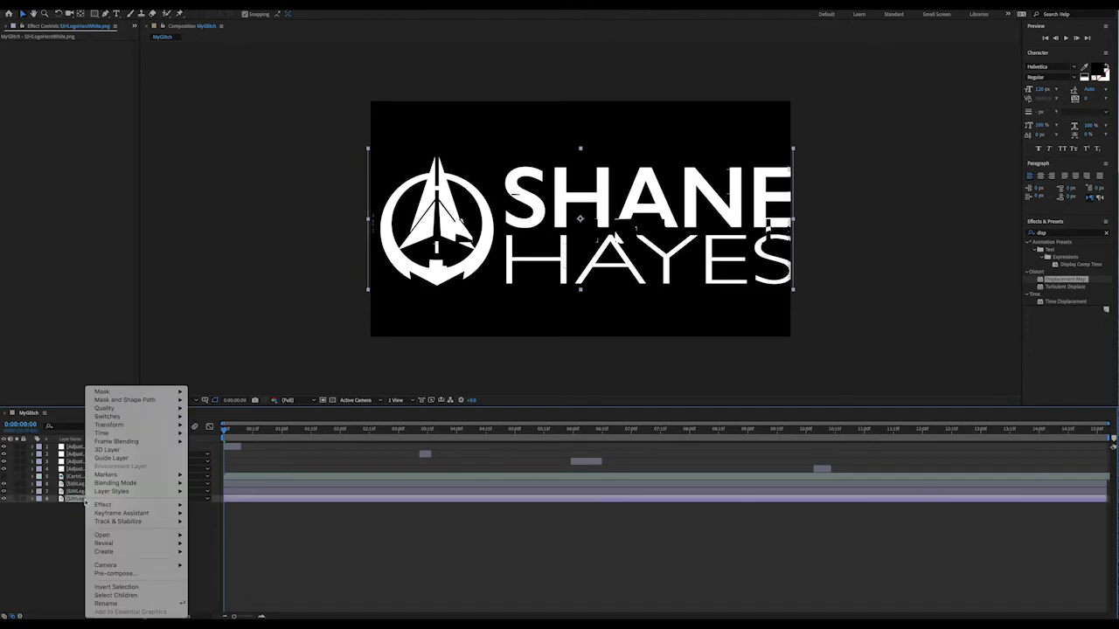
pyautogui.click(105, 603)
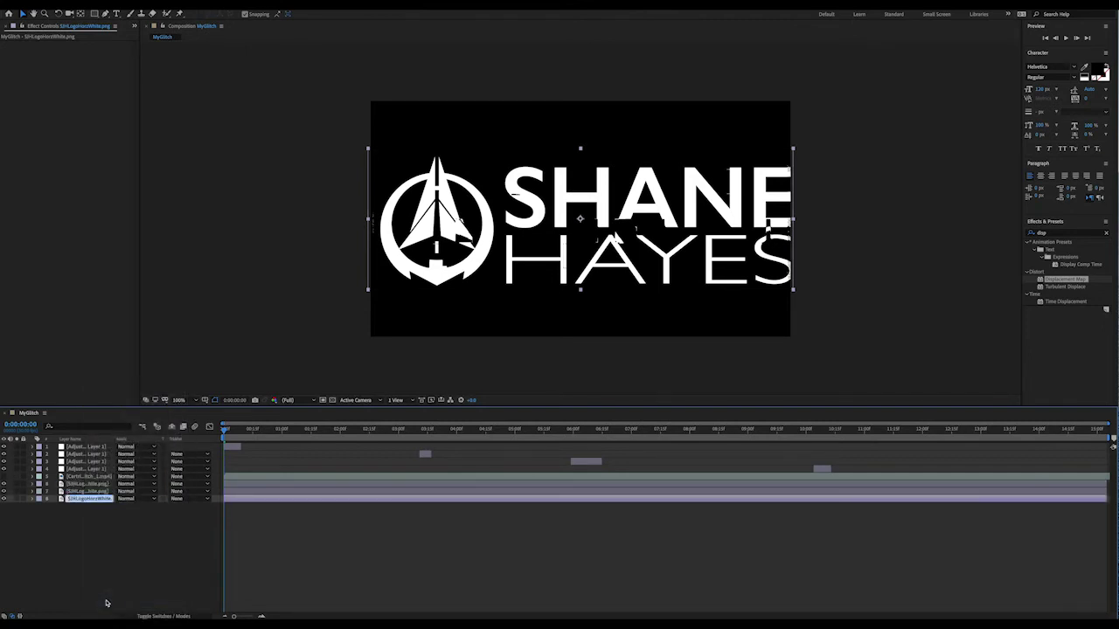
pyautogui.write('Base')
pyautogui.press('Return')
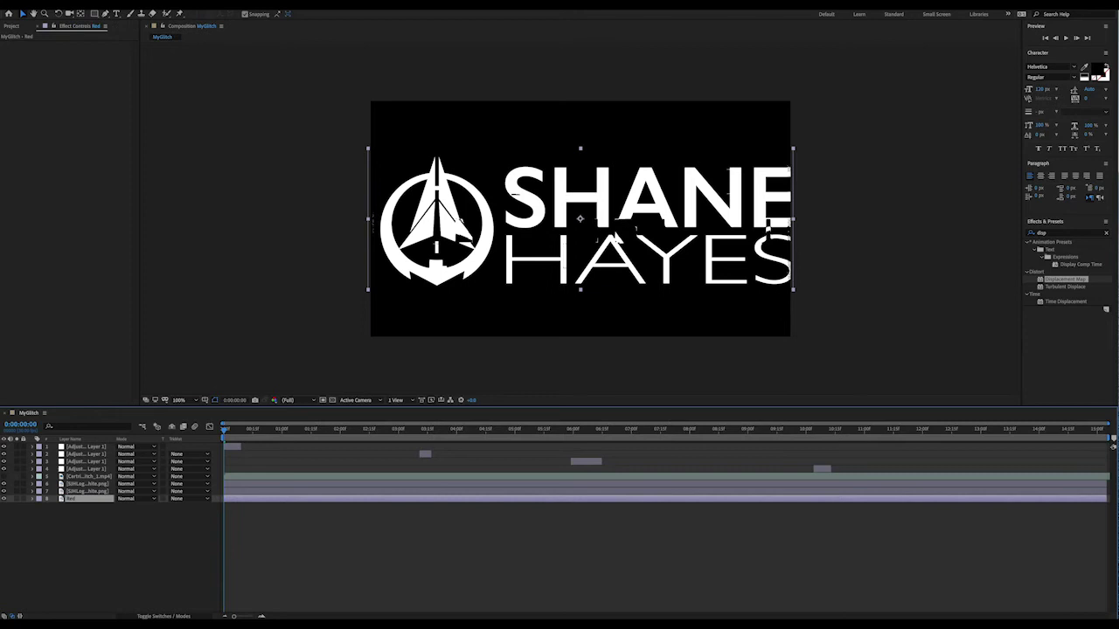
# Rename the middle logo copy Blue and the original logo layer Green
pyautogui.rightClick(91, 491)
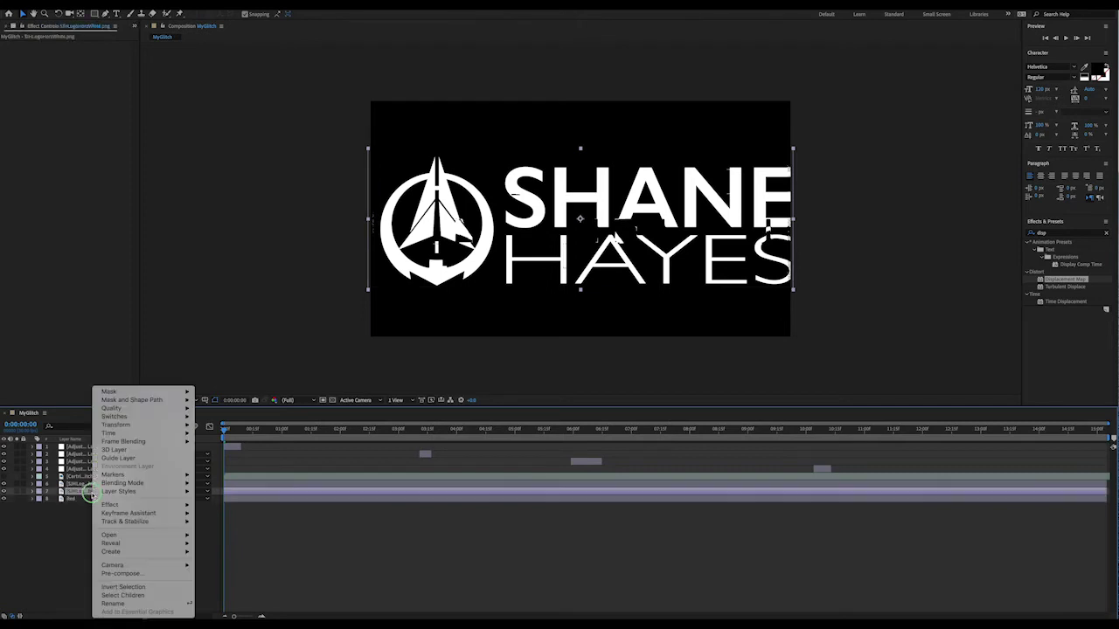
pyautogui.click(107, 604)
pyautogui.write('Blue')
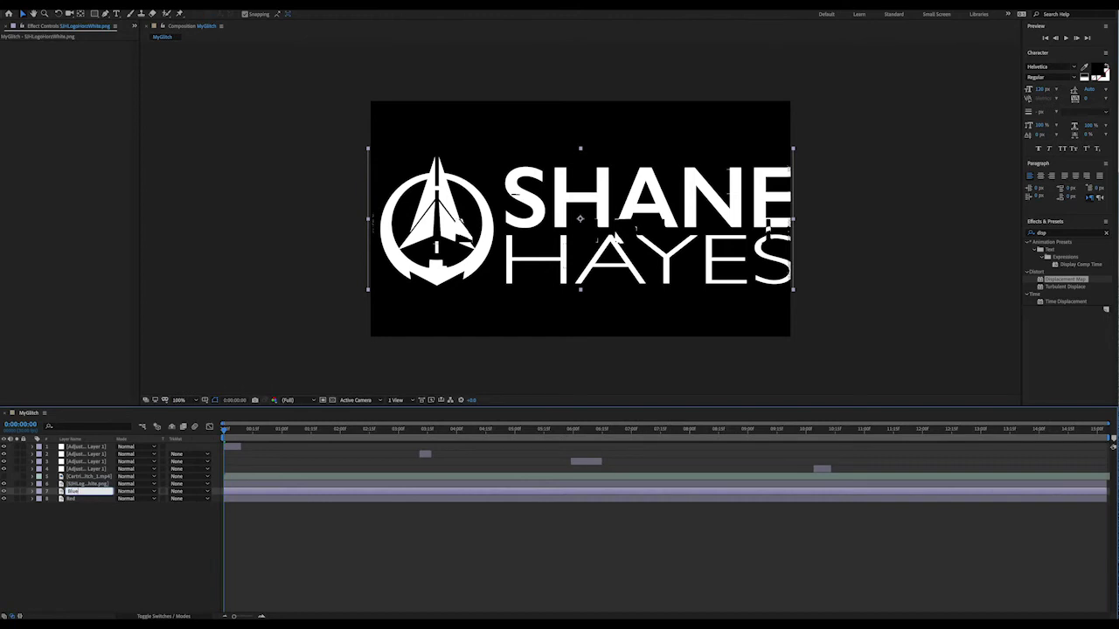
pyautogui.press('Return')
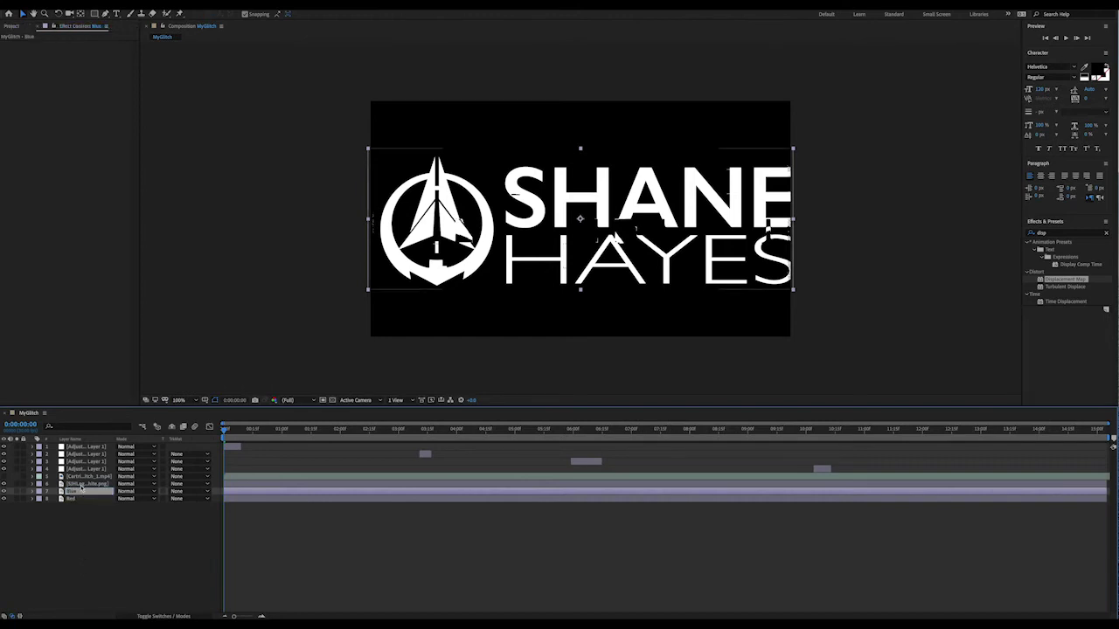
pyautogui.click(80, 485)
pyautogui.press('Return')
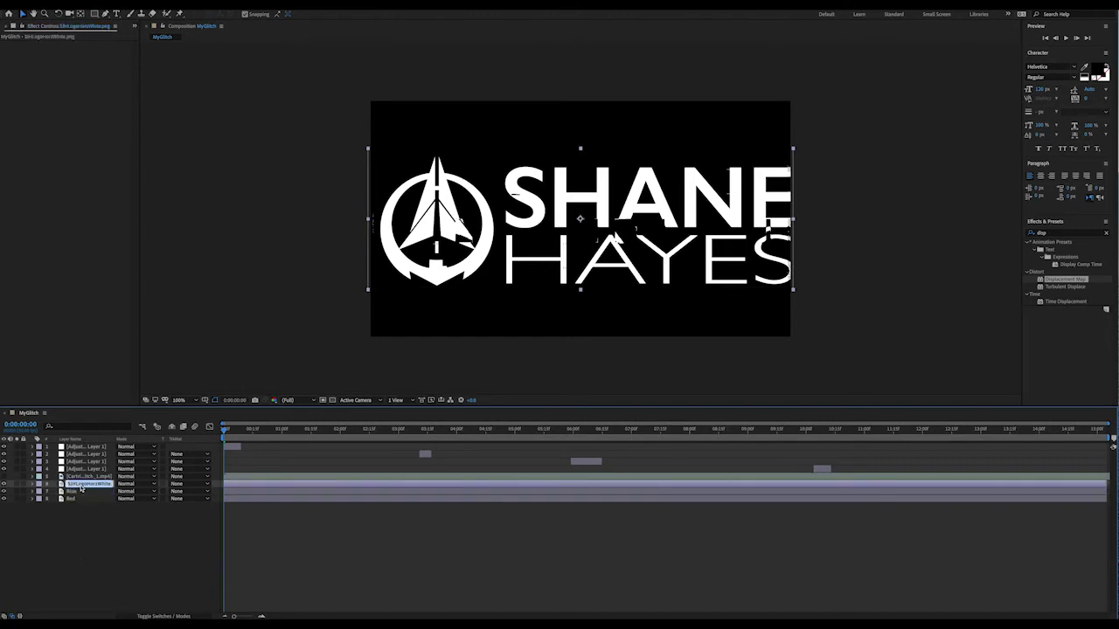
pyautogui.write('Green')
pyautogui.press('Return')
# Search effects for 'leve' and drag Levels (Individual Controls) onto the Green, Blue and Red layers
pyautogui.click(1060, 234)
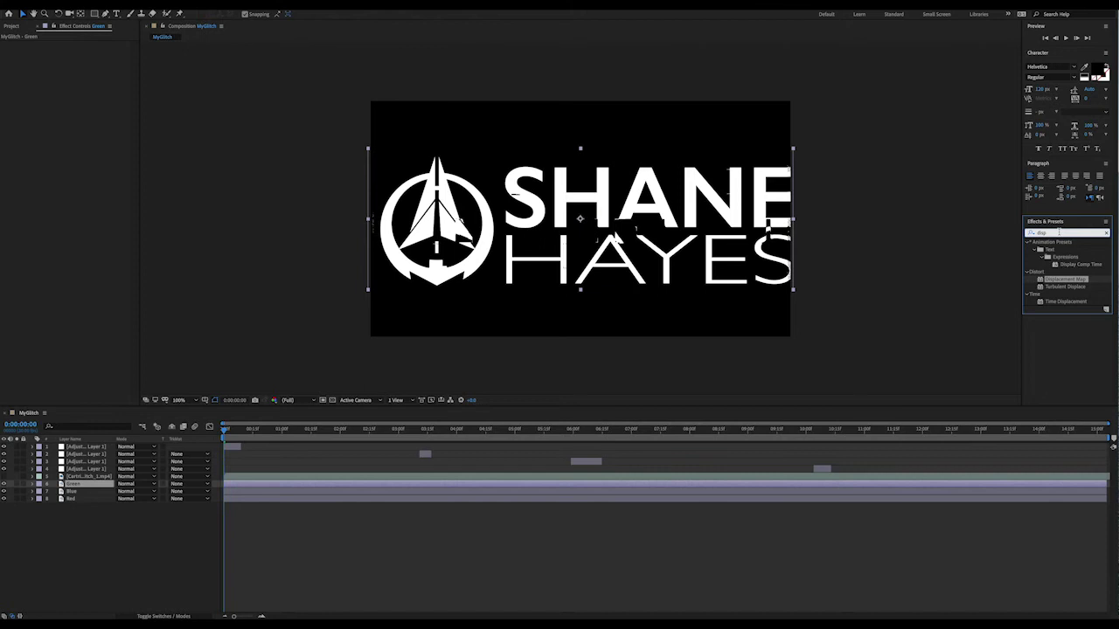
pyautogui.write('l')
pyautogui.press('BackSpace')
pyautogui.press('BackSpace')
pyautogui.press('BackSpace')
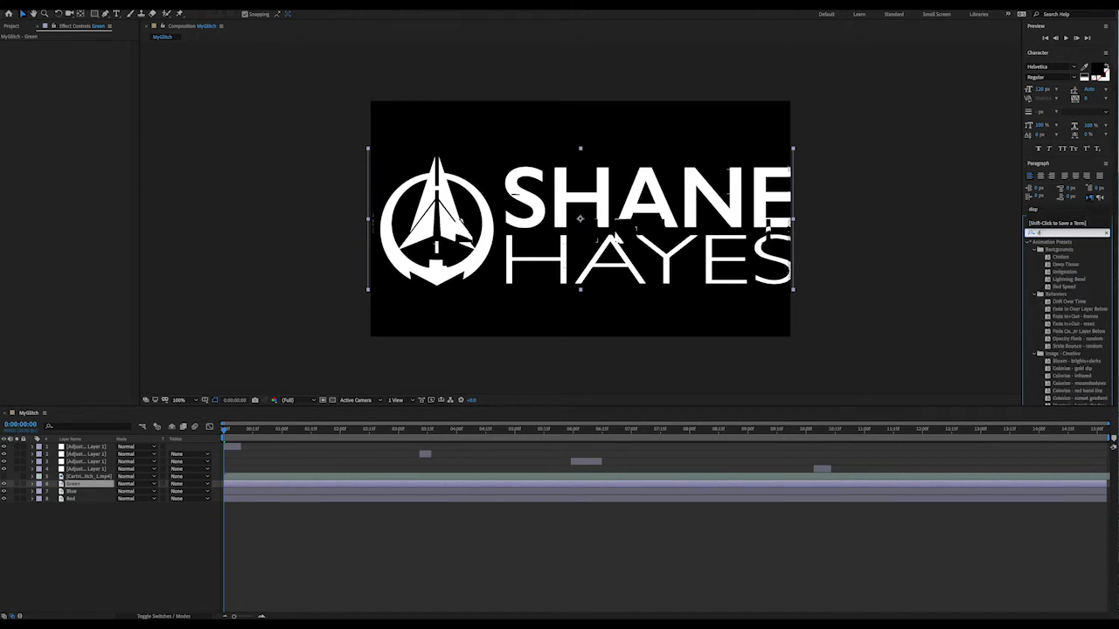
pyautogui.write('leve')
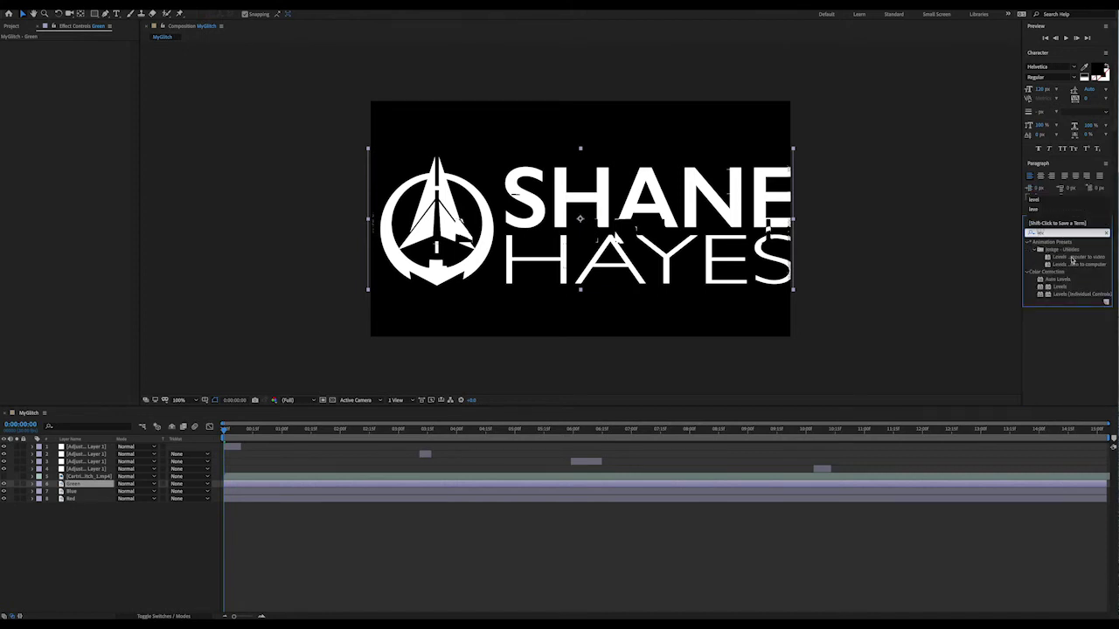
pyautogui.moveTo(1075, 294)
pyautogui.mouseDown()
pyautogui.moveTo(278, 500)
pyautogui.moveTo(108, 490)
pyautogui.mouseUp()
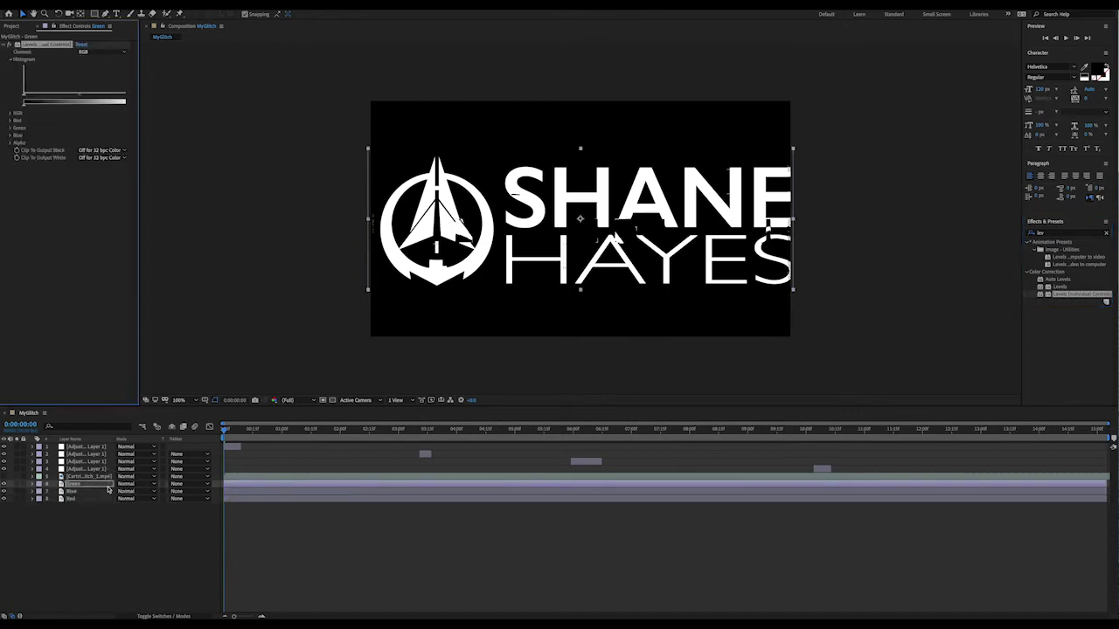
pyautogui.click(72, 557)
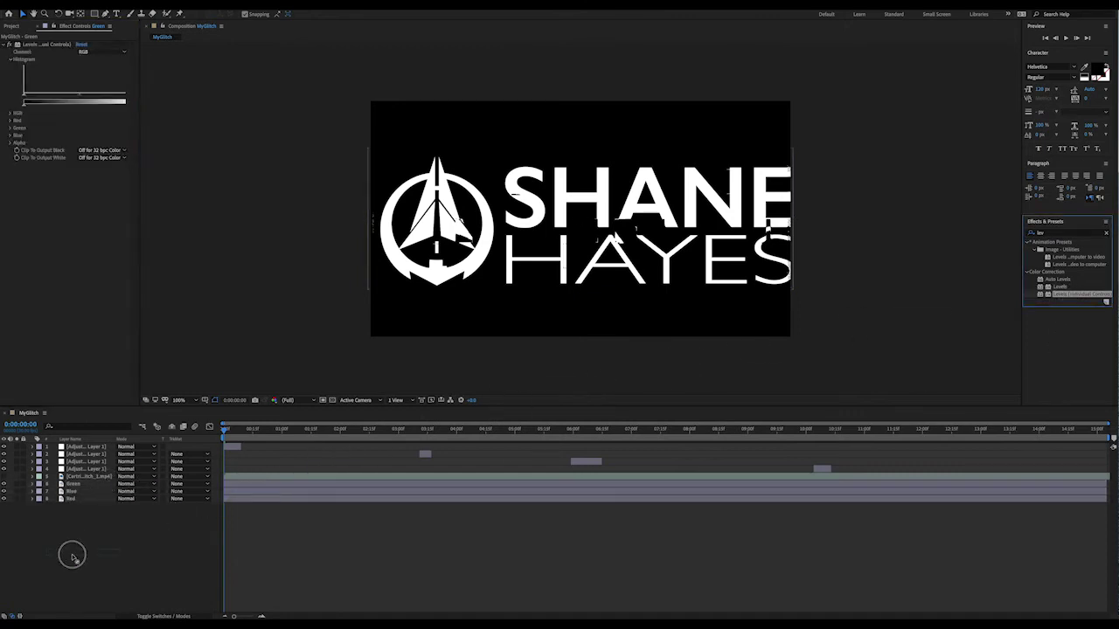
pyautogui.click(88, 491)
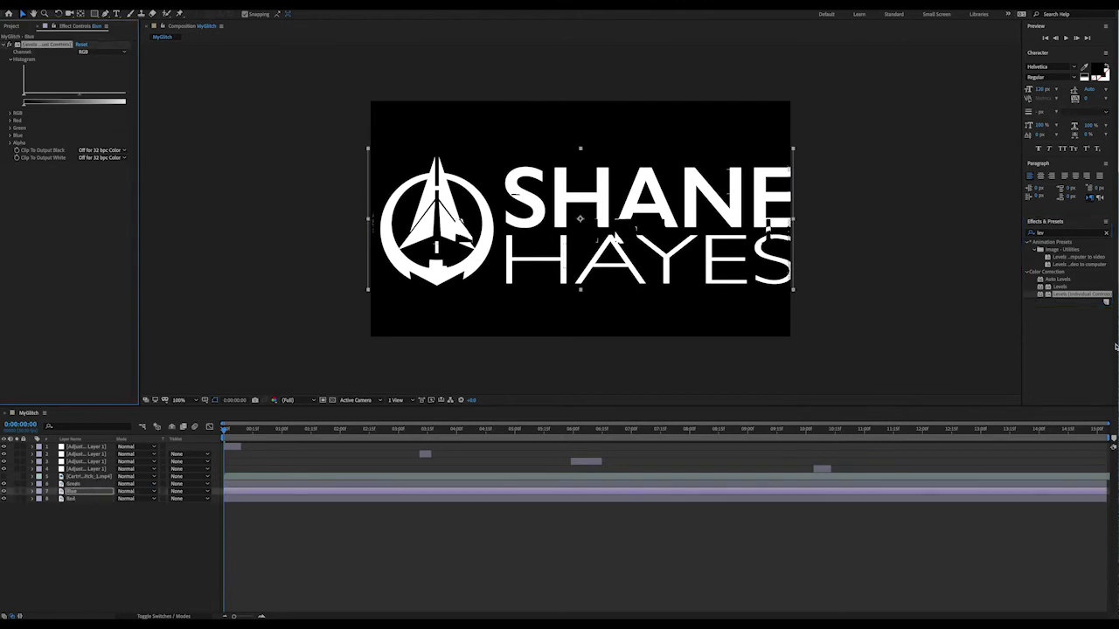
pyautogui.moveTo(1075, 295)
pyautogui.mouseDown()
pyautogui.moveTo(179, 505)
pyautogui.moveTo(94, 498)
pyautogui.mouseUp()
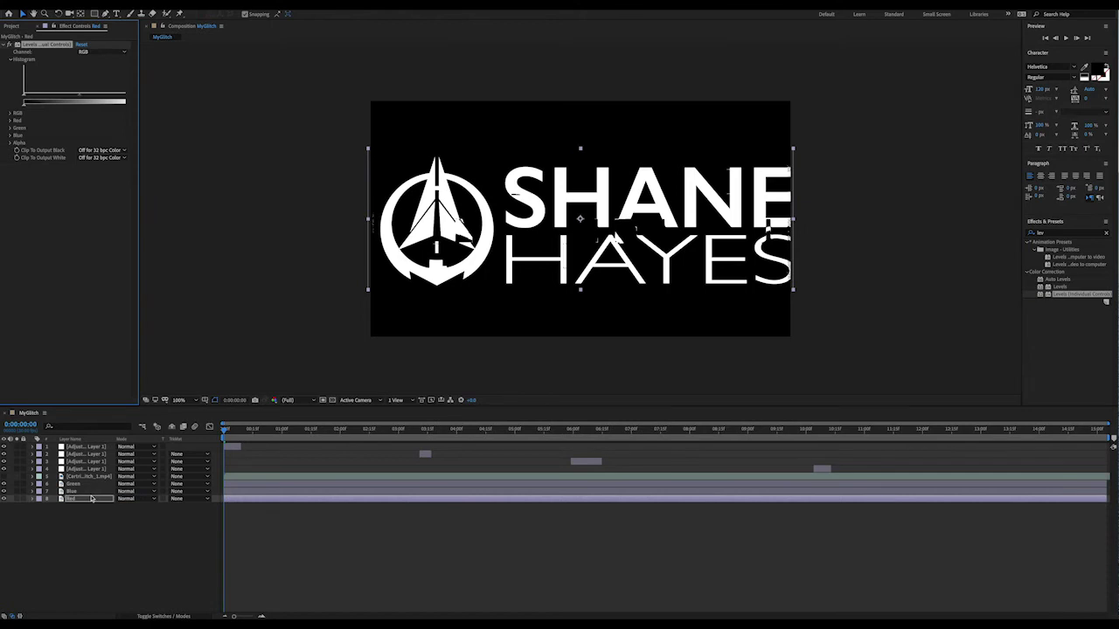
# On the Red layer's Levels, set Green and Blue Output White to 0
pyautogui.click(11, 128)
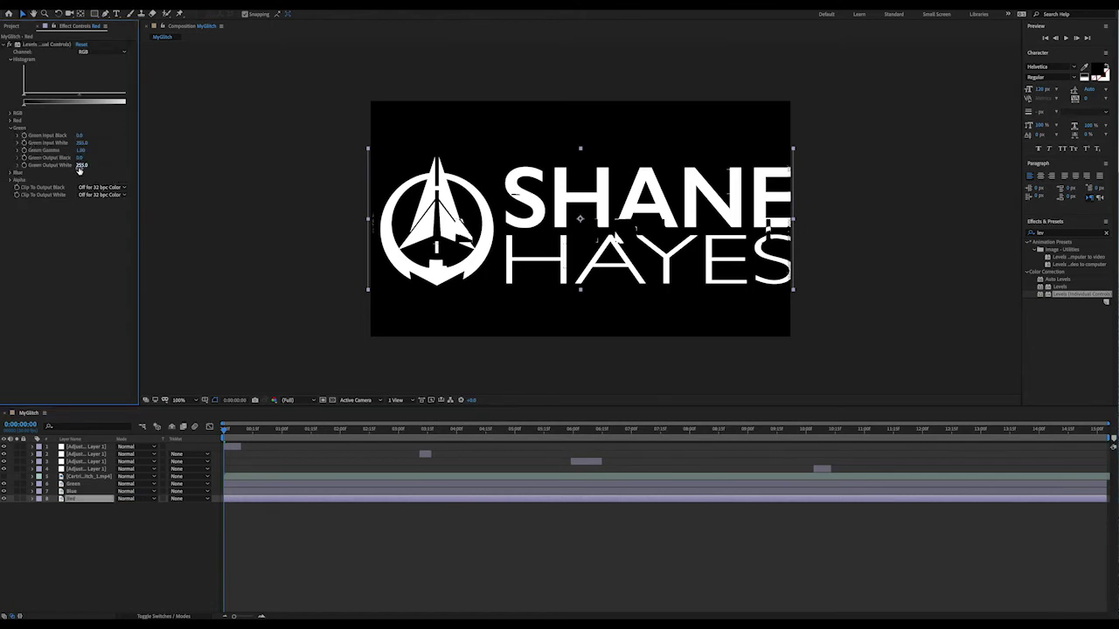
pyautogui.click(81, 166)
pyautogui.write('0')
pyautogui.click(10, 172)
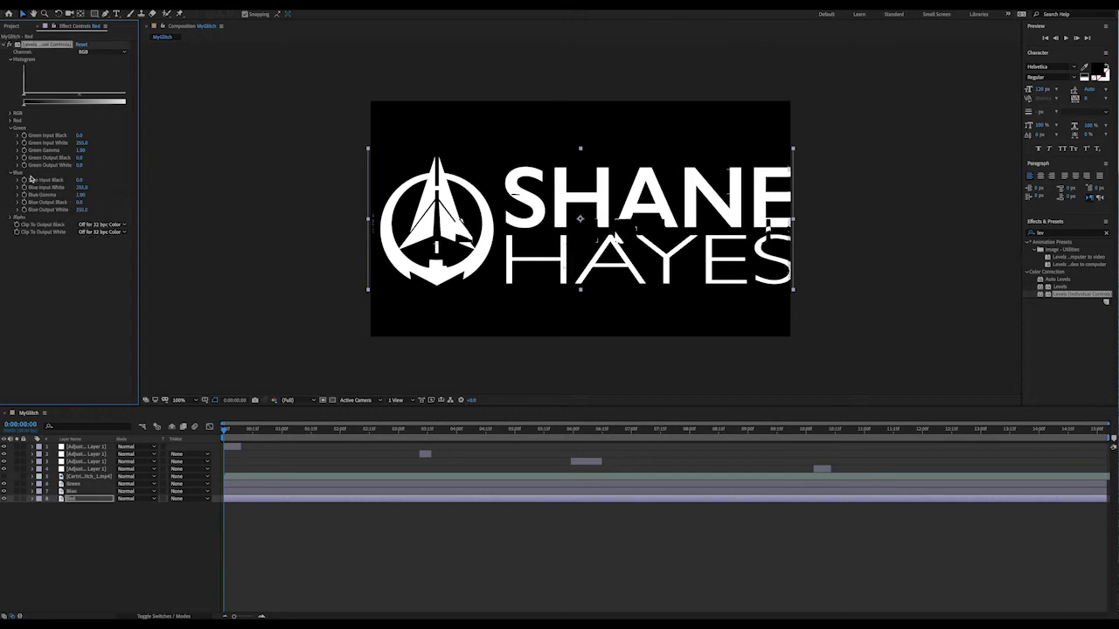
pyautogui.click(81, 209)
pyautogui.write('0')
# On the Blue layer's Levels, set Green and Red Output White to 0
pyautogui.click(87, 491)
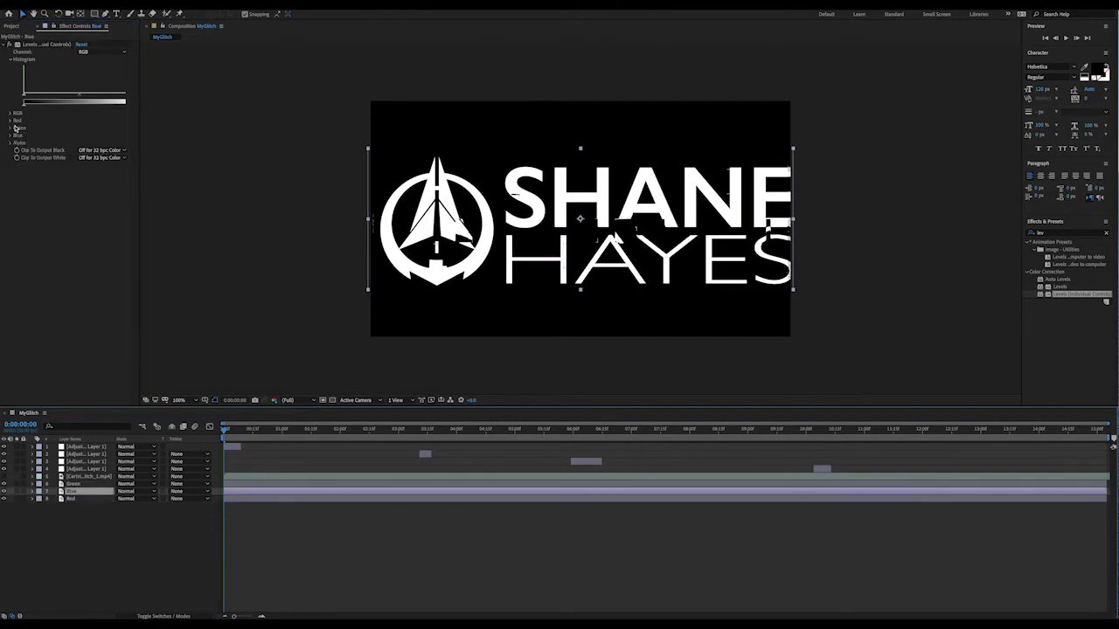
pyautogui.click(11, 128)
pyautogui.click(82, 165)
pyautogui.write('0')
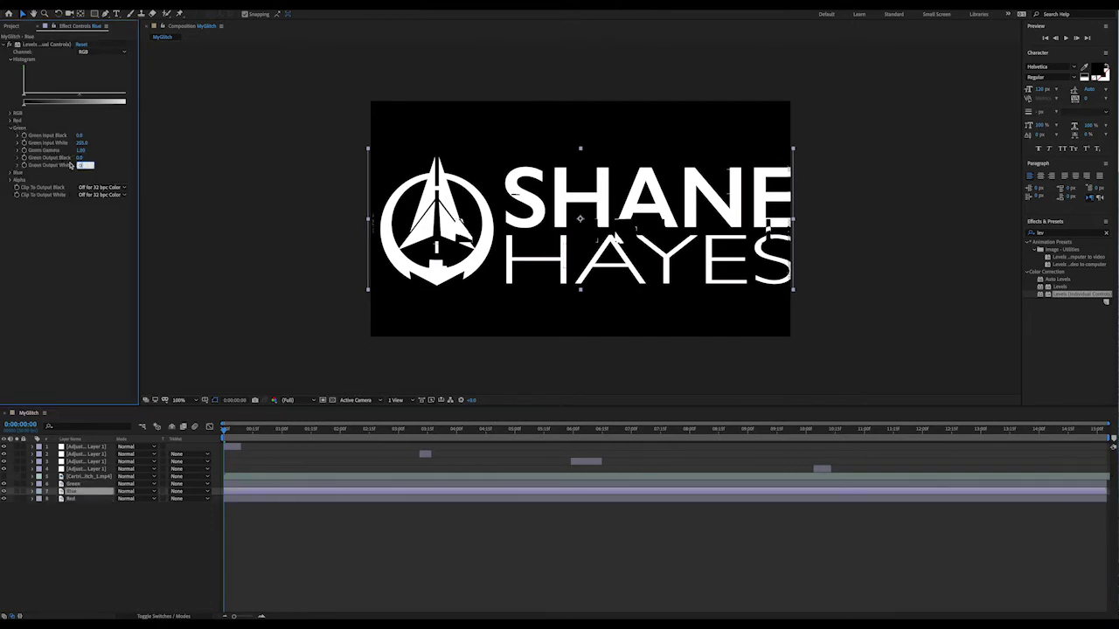
pyautogui.click(12, 119)
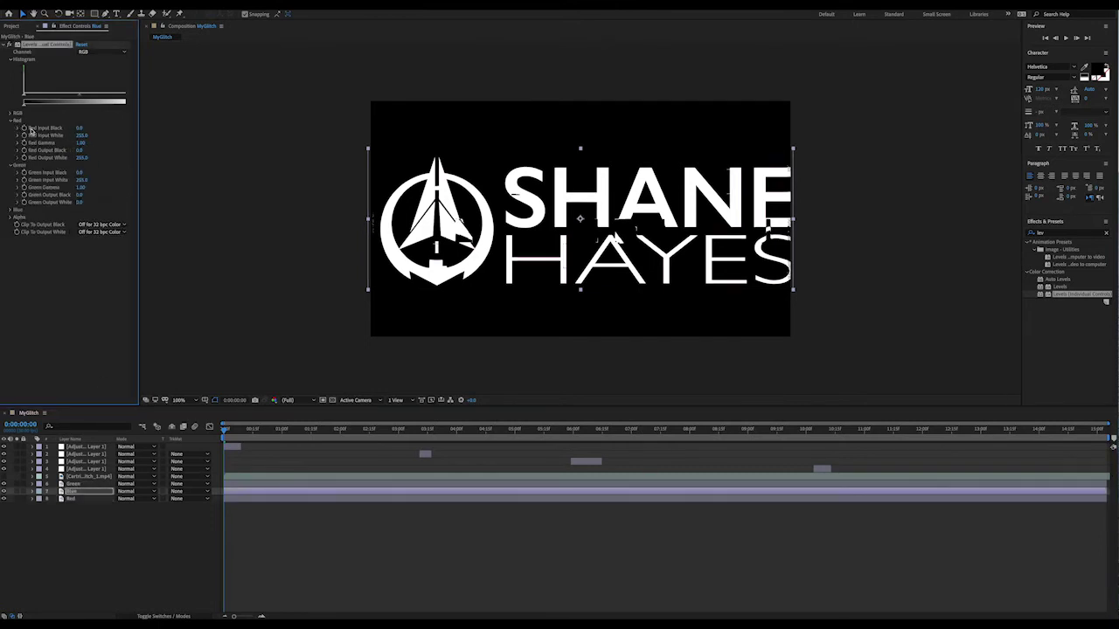
pyautogui.click(82, 157)
pyautogui.write('0')
# On the Green layer's Levels, set Blue and Red Output White to 0
pyautogui.click(85, 483)
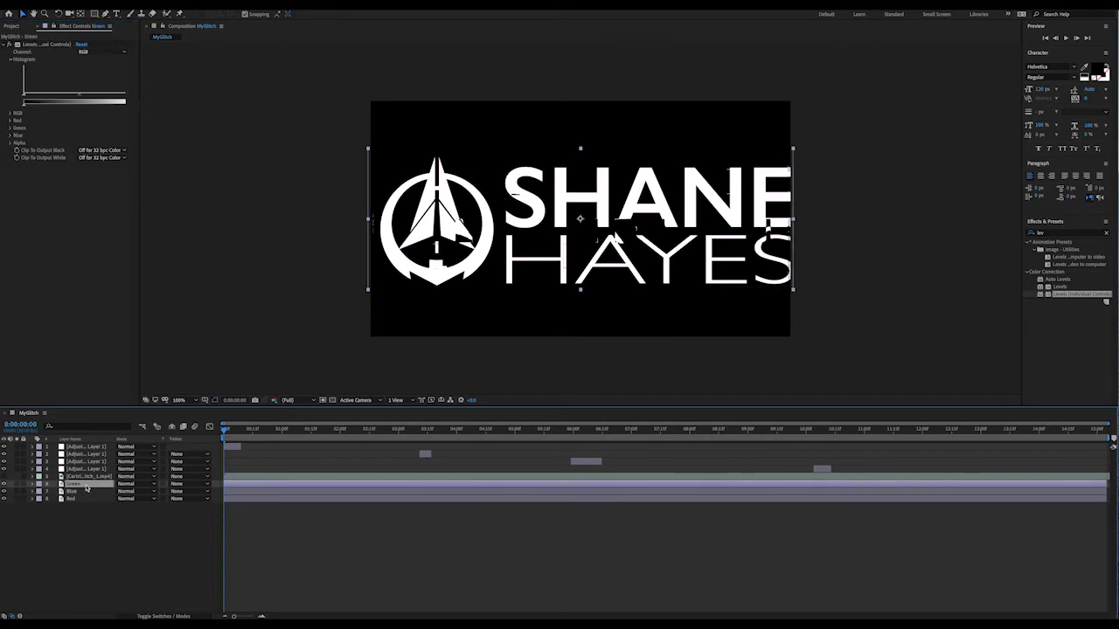
pyautogui.click(12, 136)
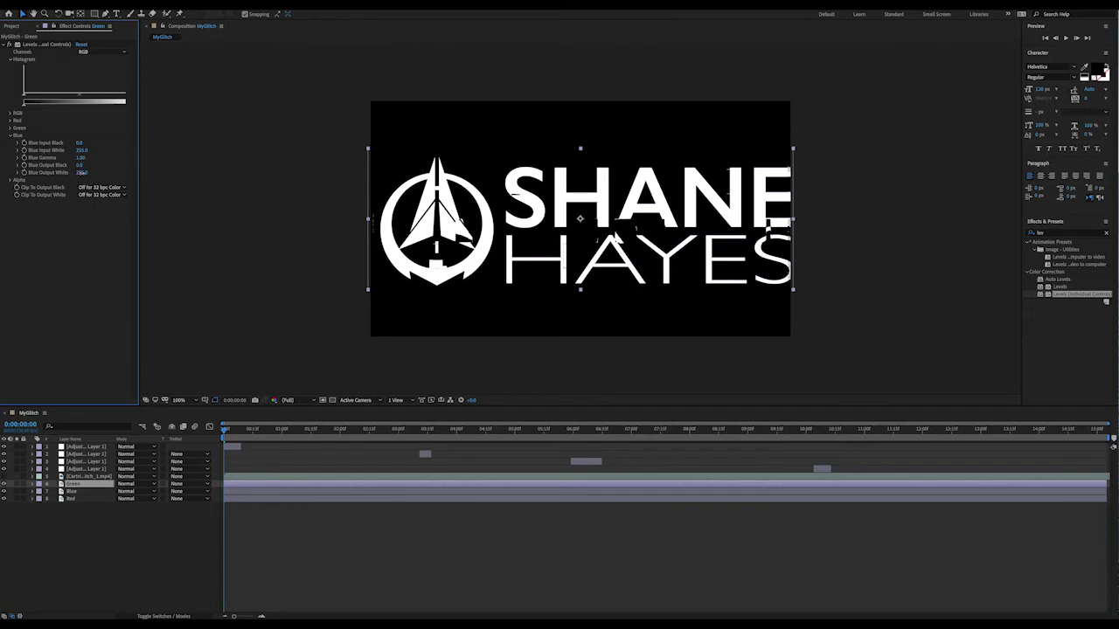
pyautogui.click(81, 172)
pyautogui.write('0')
pyautogui.click(11, 121)
pyautogui.click(82, 157)
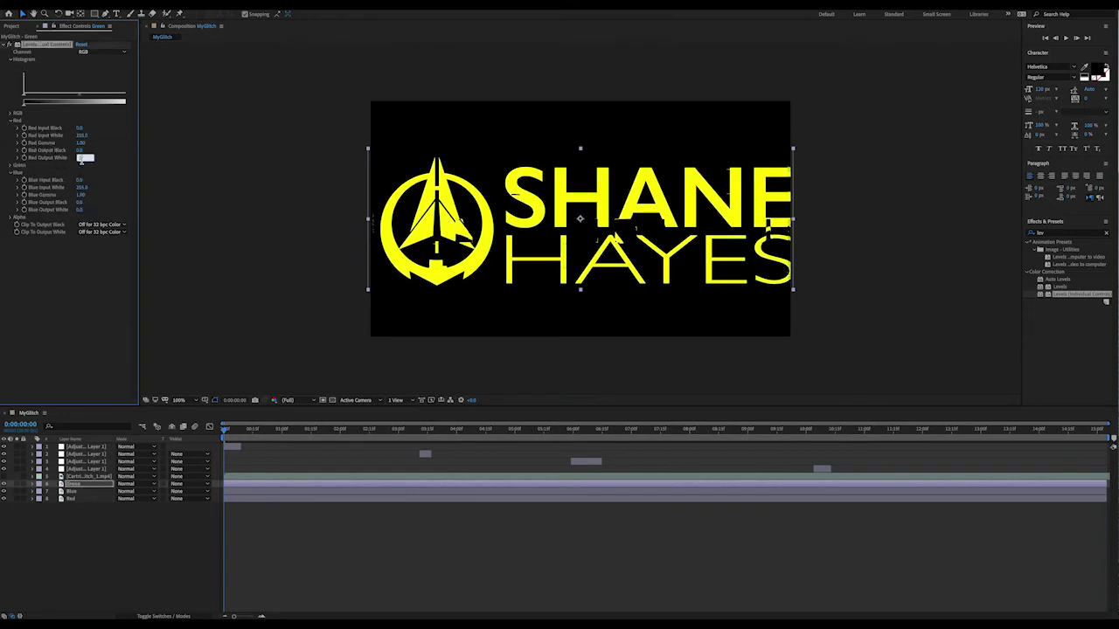
pyautogui.write('0')
pyautogui.press('Return')
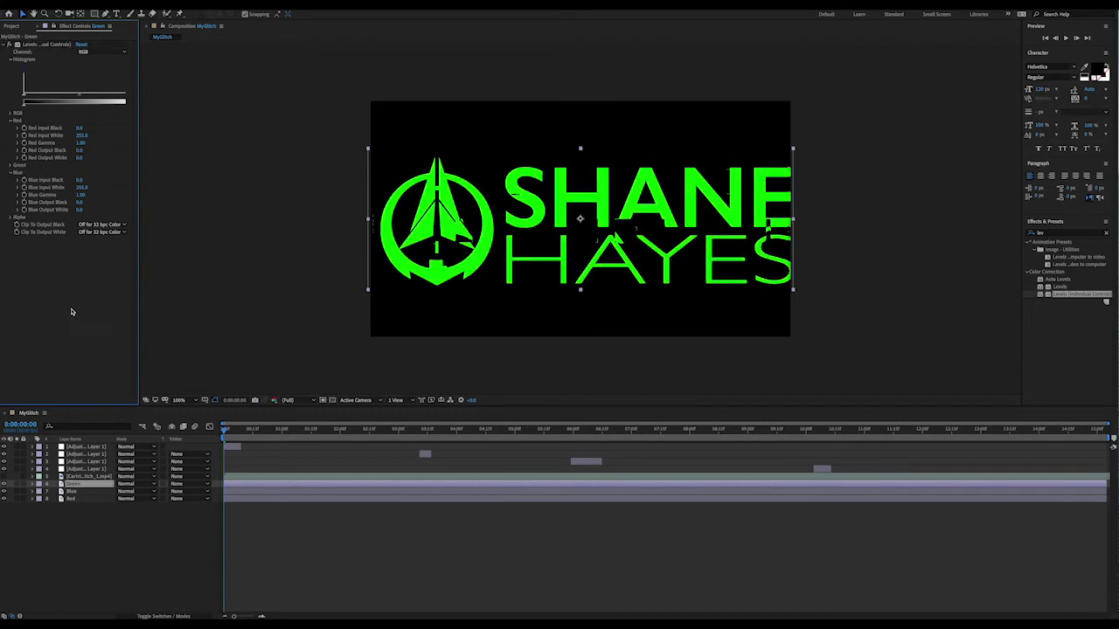
# Set the Green and Blue layers' blend mode to Screen
pyautogui.click(154, 486)
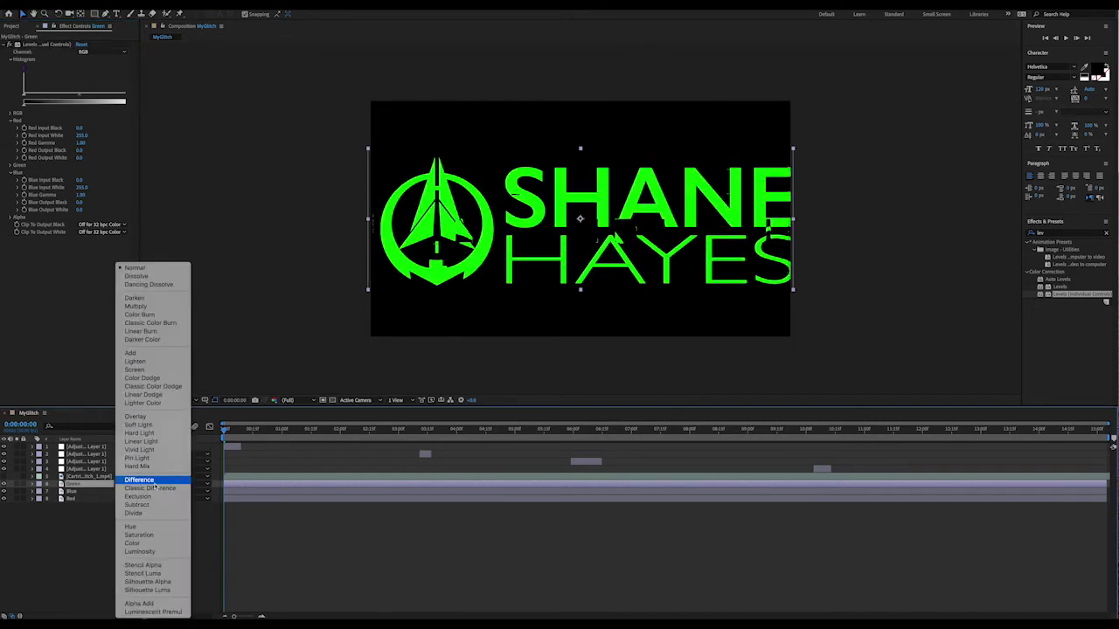
pyautogui.click(136, 370)
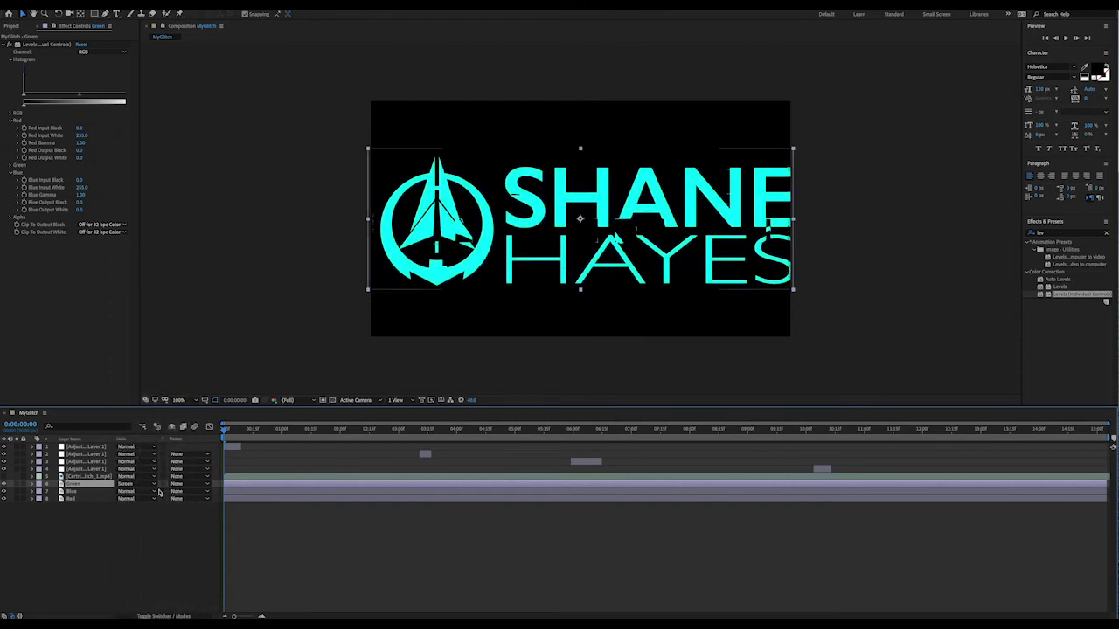
pyautogui.click(155, 492)
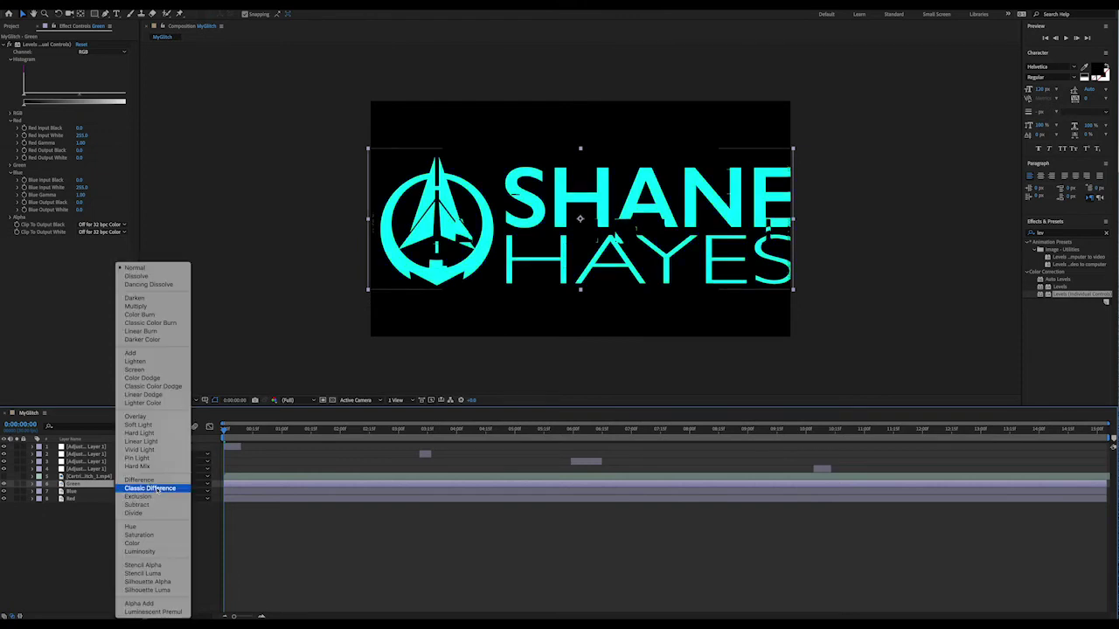
pyautogui.click(152, 372)
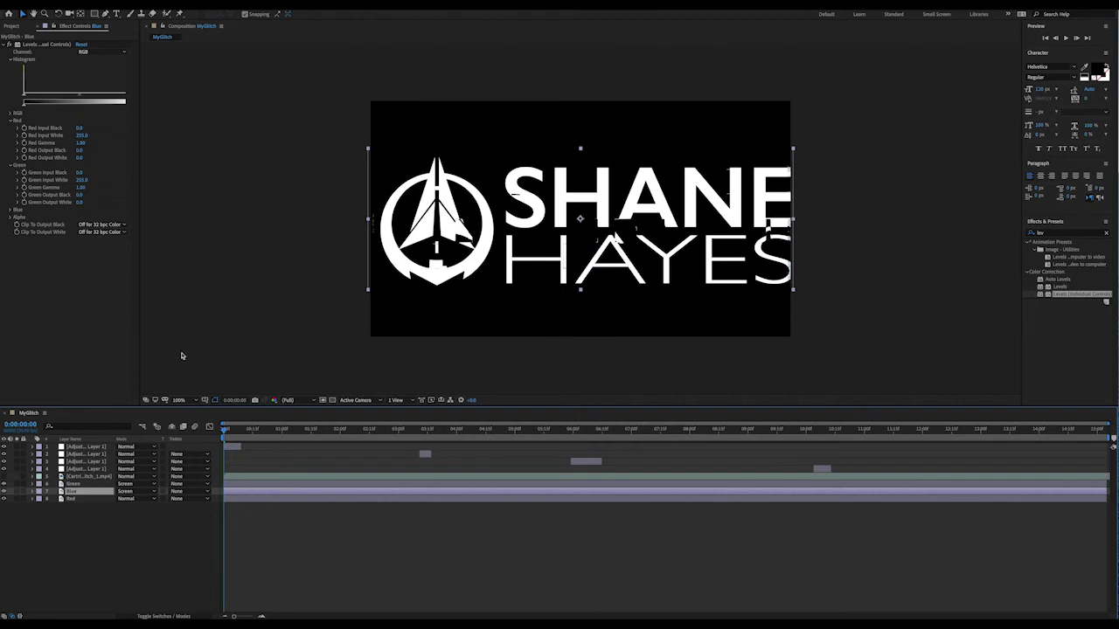
# Add a null layer at the top of the stack with a Slider Control effect
pyautogui.rightClick(166, 520)
pyautogui.moveTo(210, 525)
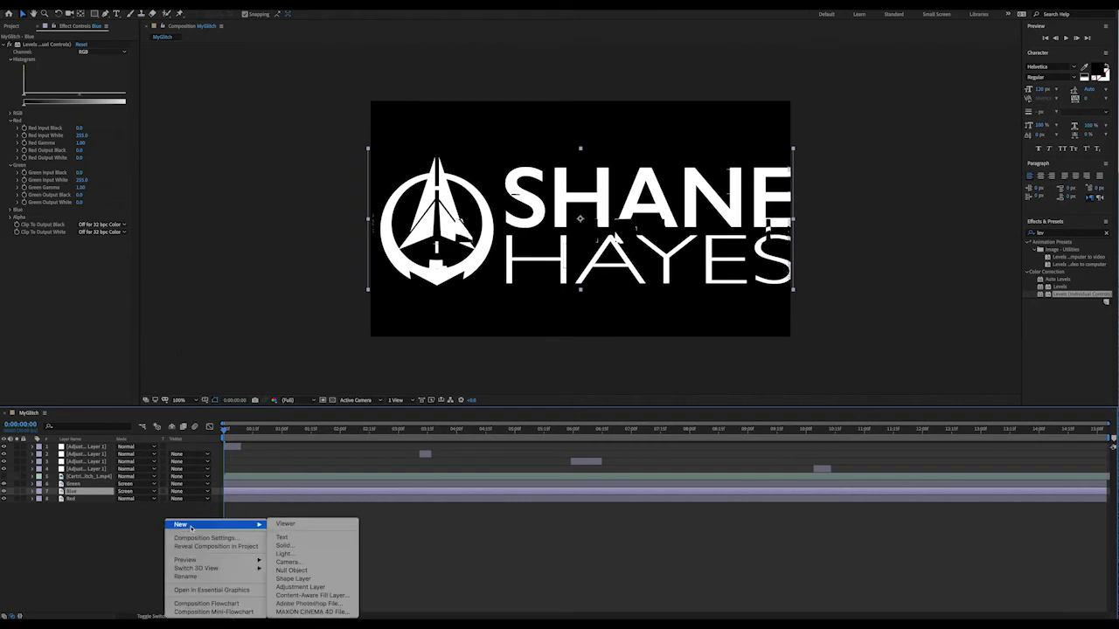
pyautogui.click(293, 570)
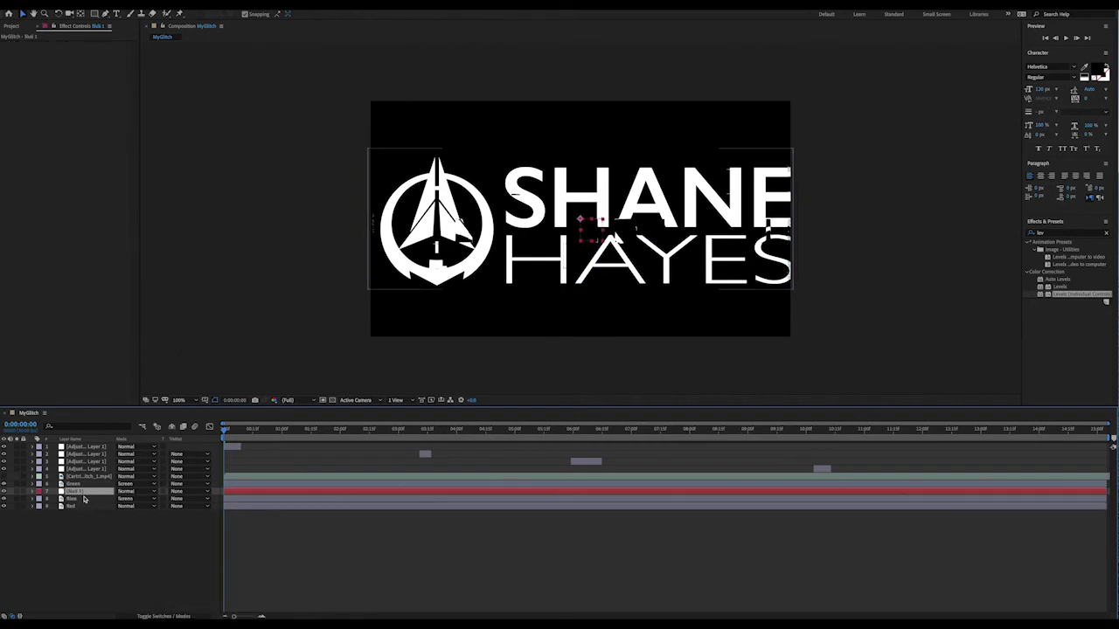
pyautogui.moveTo(85, 495); pyautogui.dragTo(87, 447)
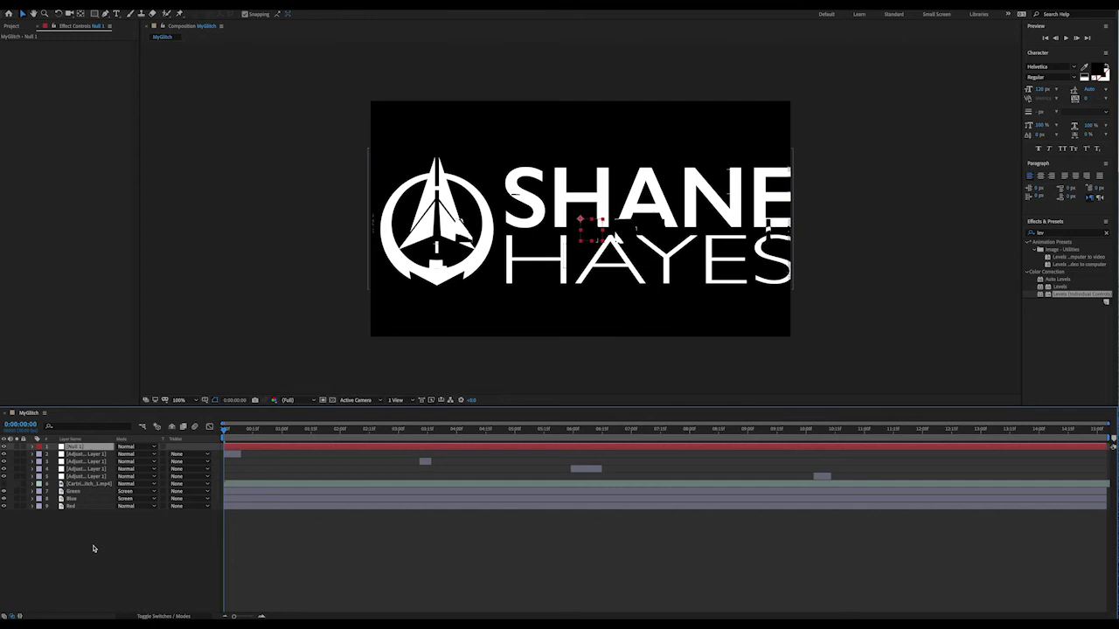
pyautogui.click(183, 3)
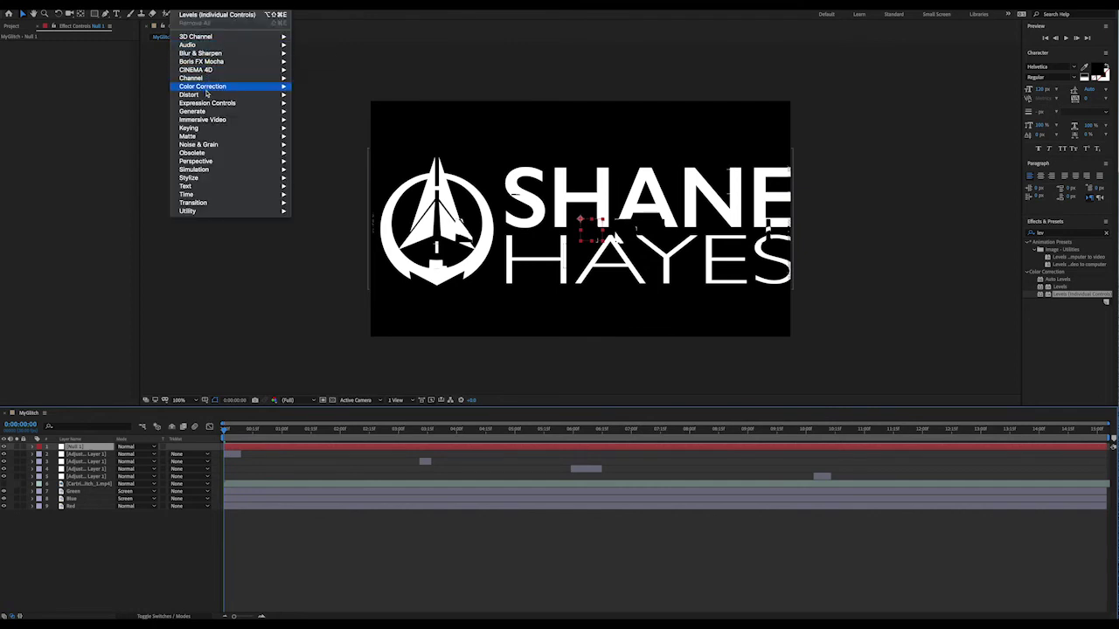
pyautogui.moveTo(207, 103)
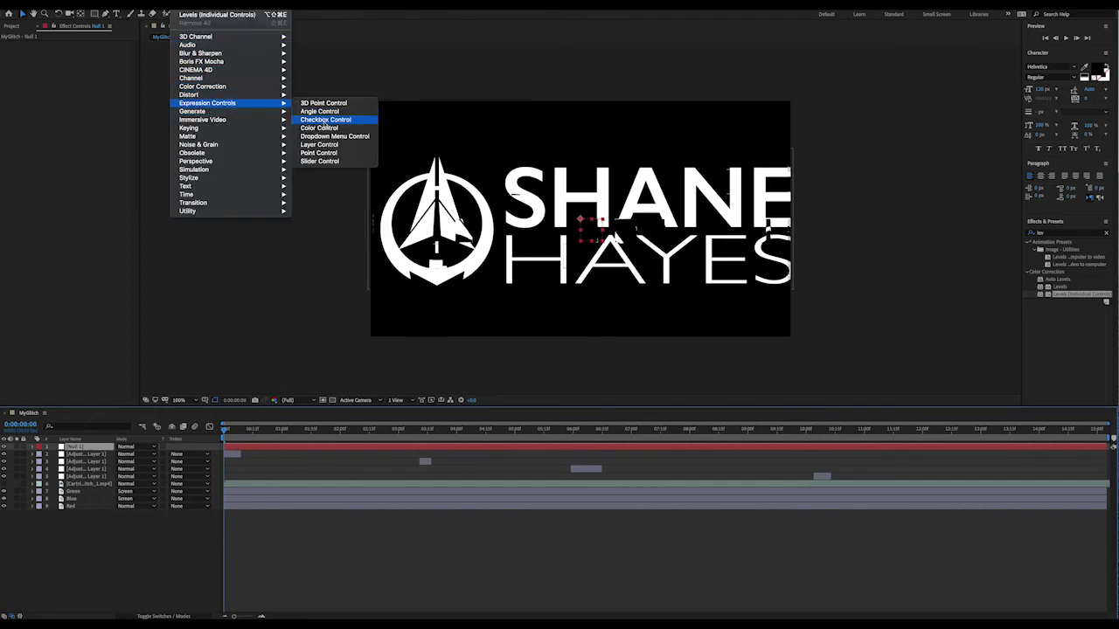
pyautogui.click(324, 162)
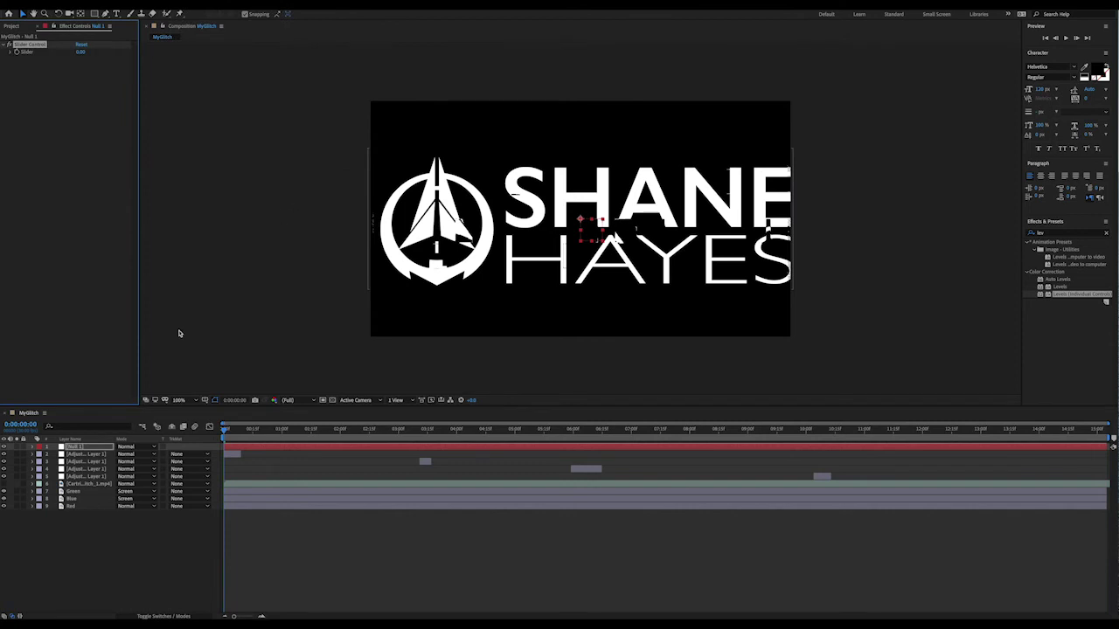
# Rename the null layer to Glitch
pyautogui.click(93, 448)
pyautogui.press('Return')
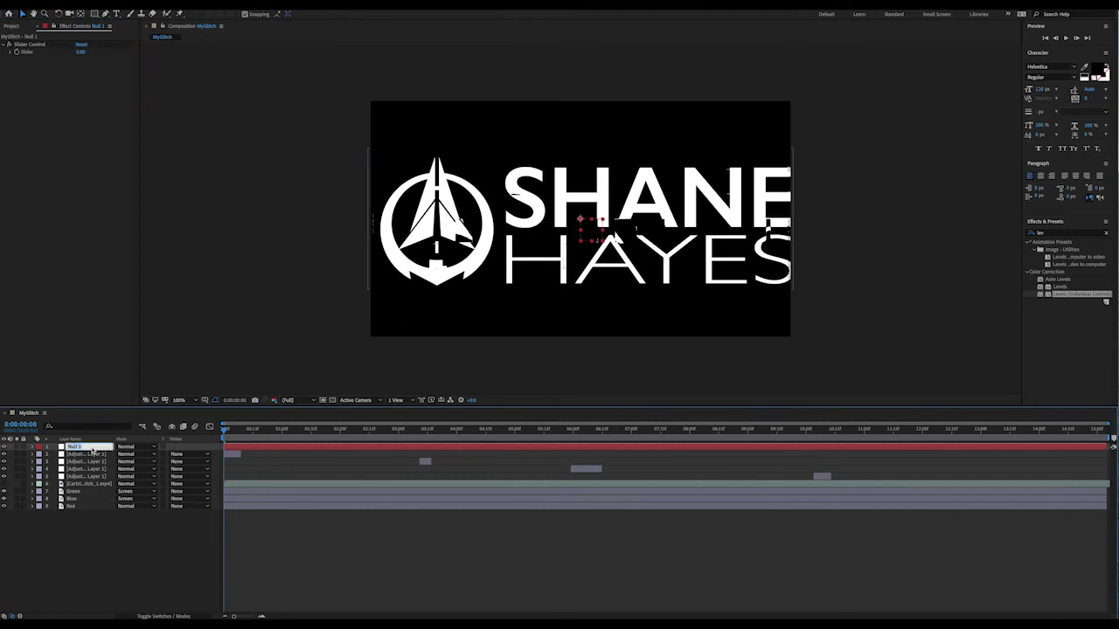
pyautogui.write('Glitch')
pyautogui.press('Return')
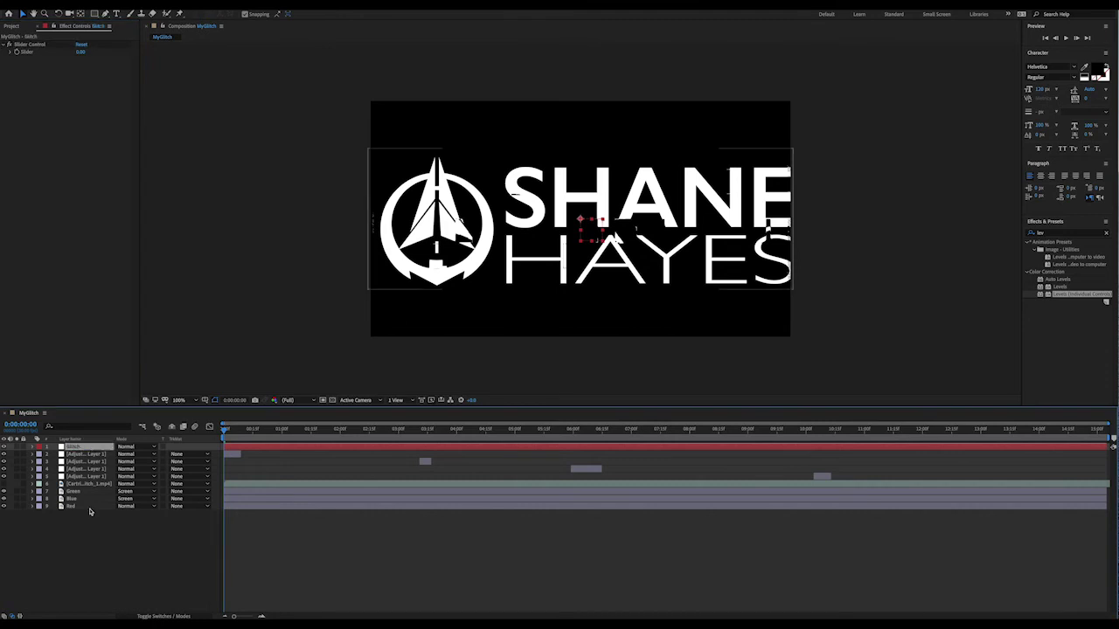
# Give the Red layer's Position a wiggle(10, …) expression pick-whipped to the Glitch Slider
pyautogui.click(89, 507)
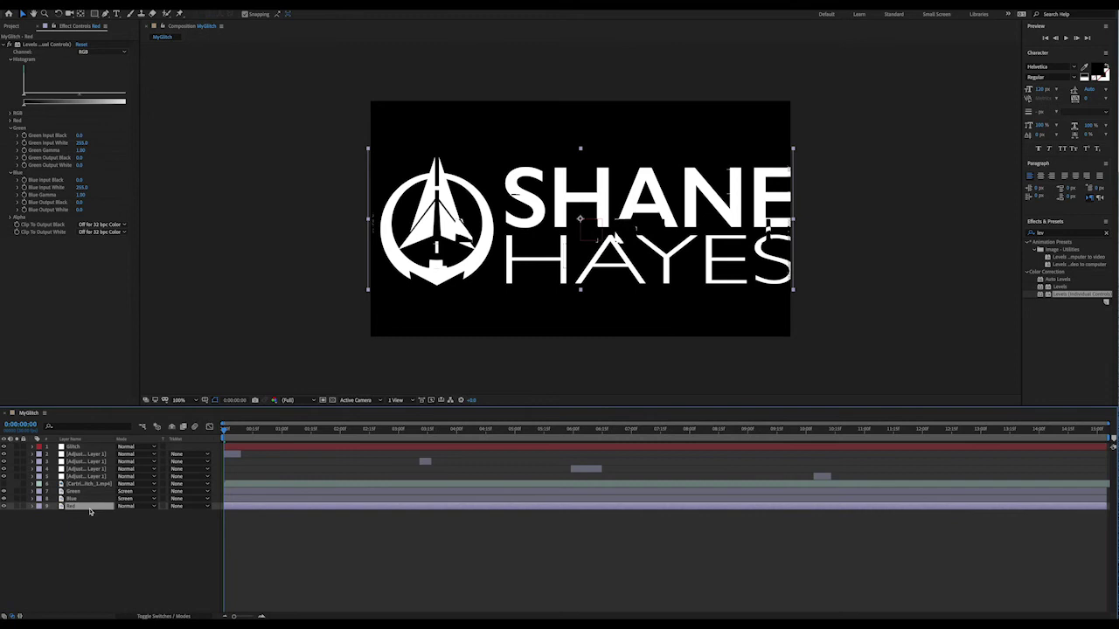
pyautogui.press('p')
pyautogui.keyDown('alt'); pyautogui.click(55, 516); pyautogui.keyUp('alt')
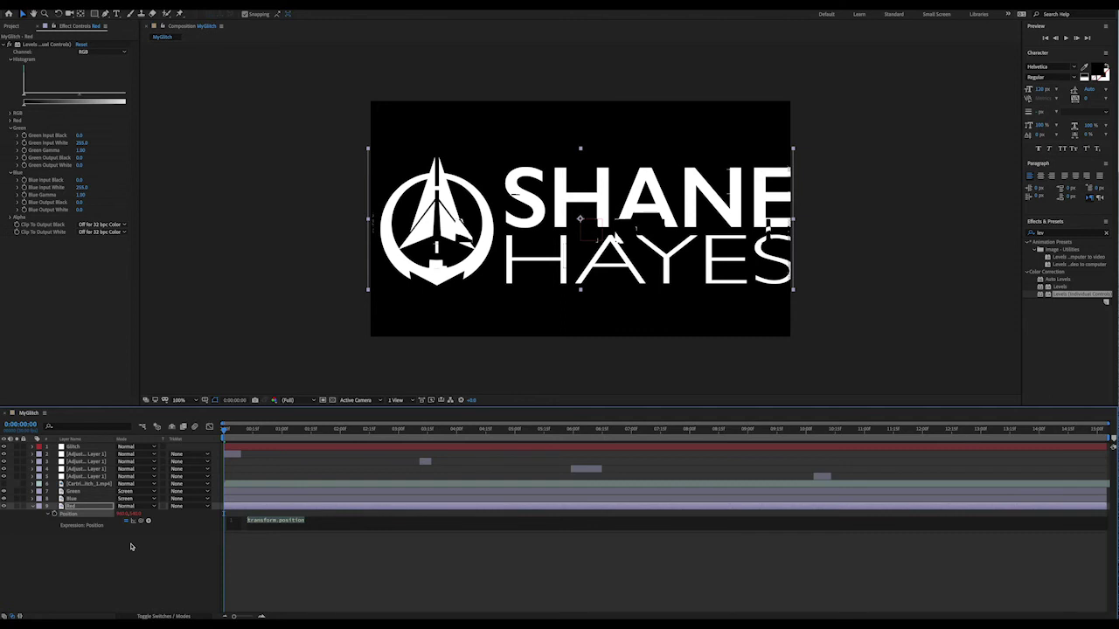
pyautogui.click(93, 447)
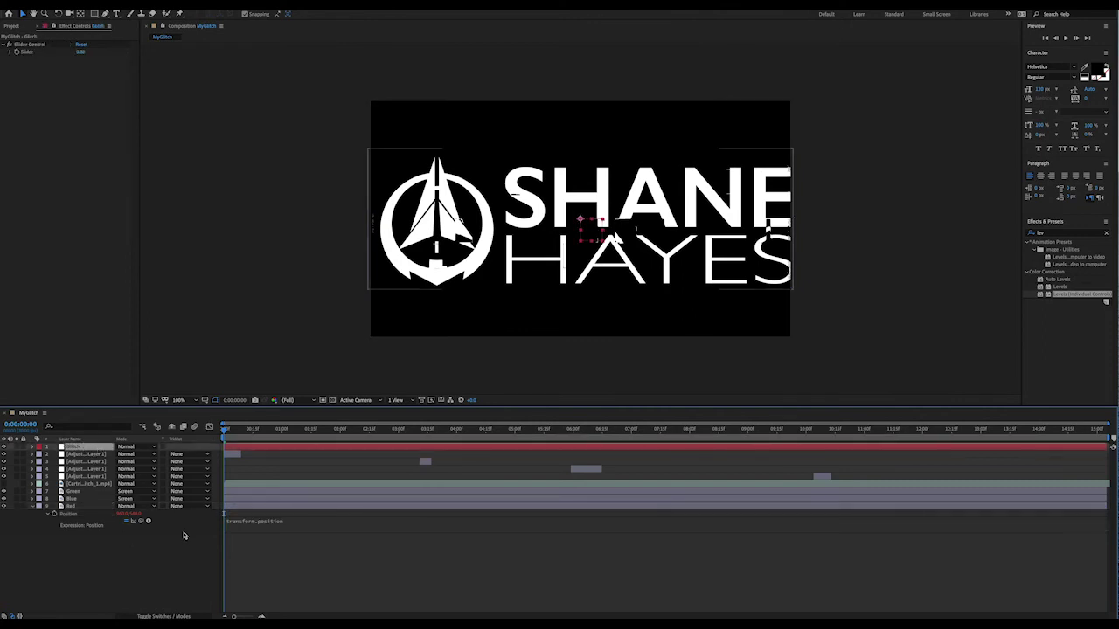
pyautogui.click(261, 522)
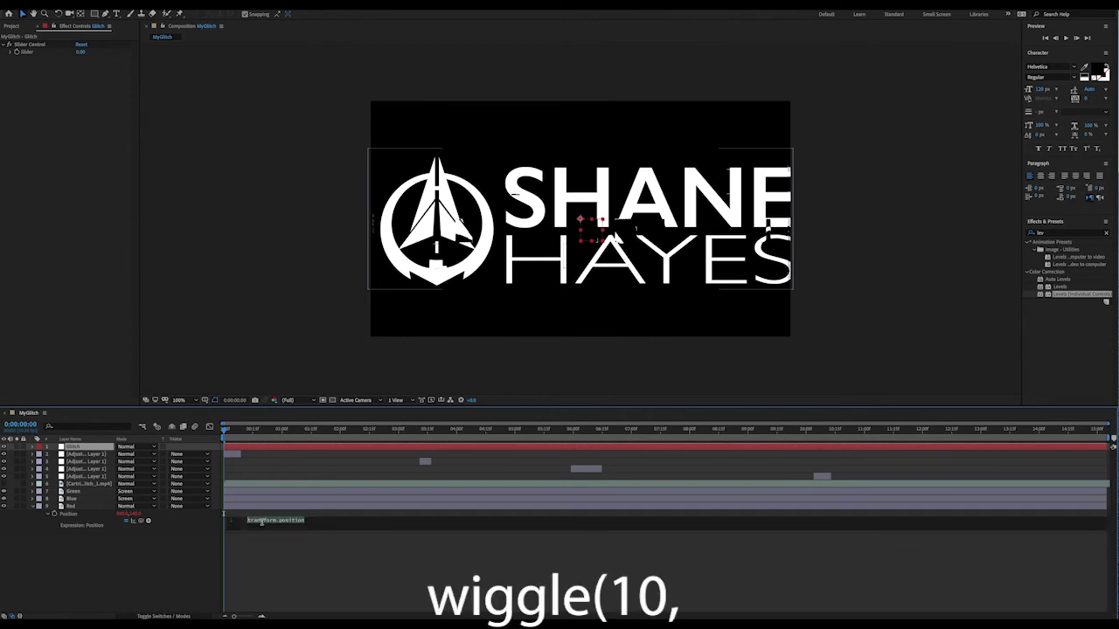
pyautogui.write('wiggle')
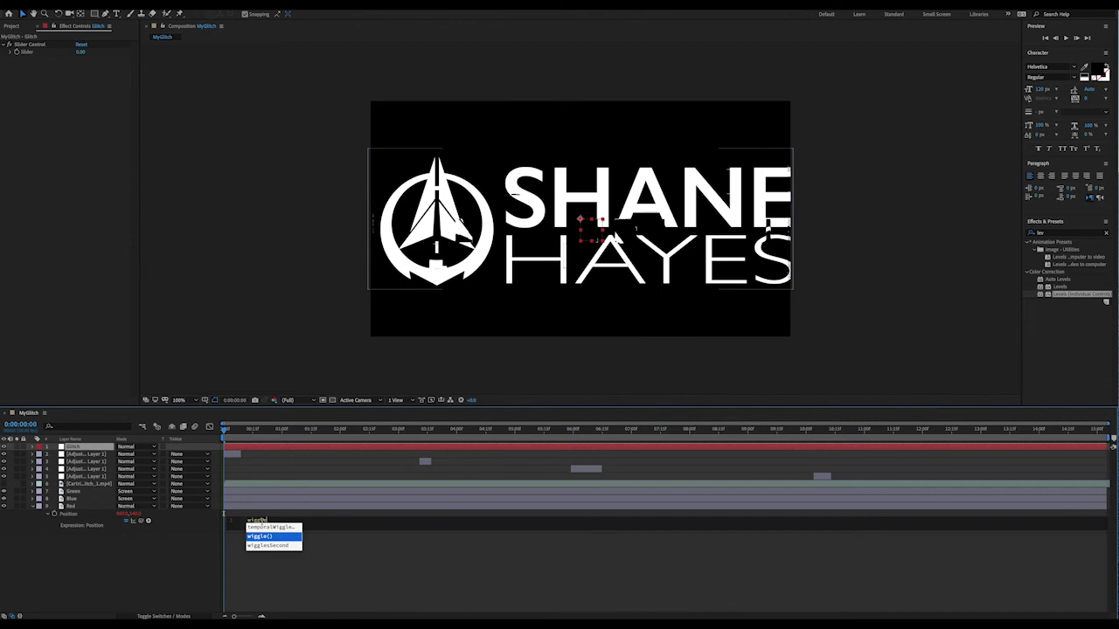
pyautogui.press('Return')
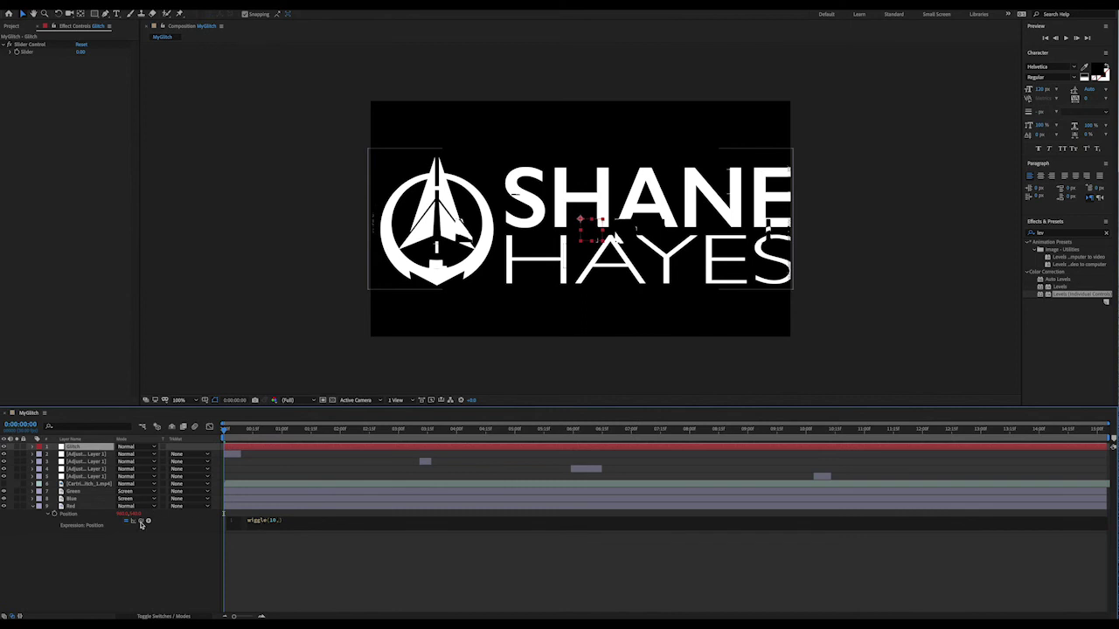
pyautogui.moveTo(141, 522); pyautogui.dragTo(25, 52)
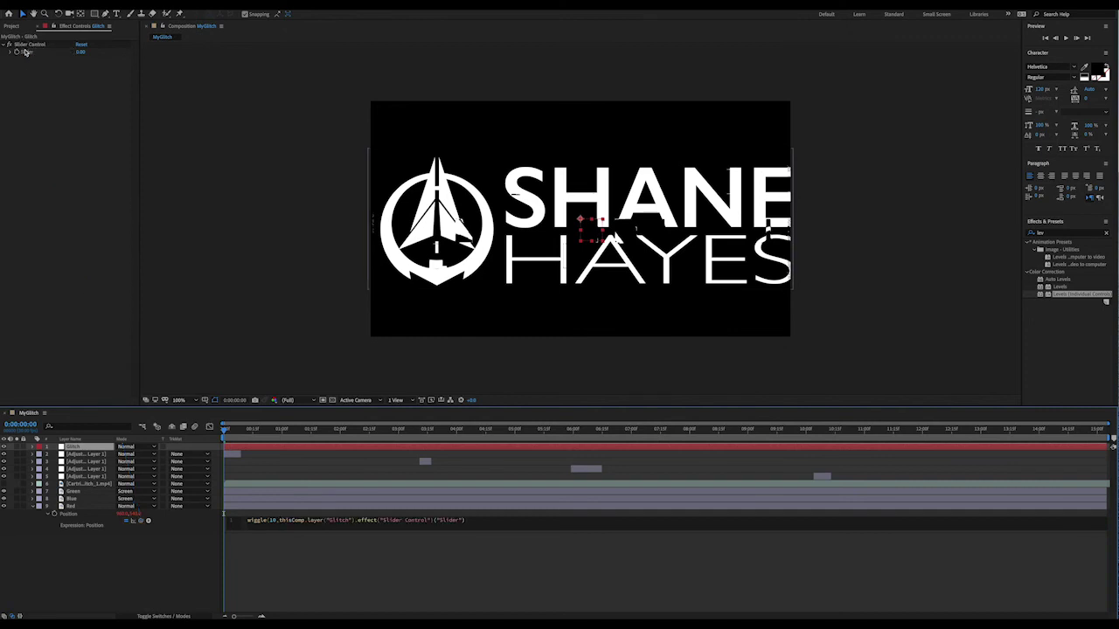
pyautogui.write(')')
pyautogui.write(')')
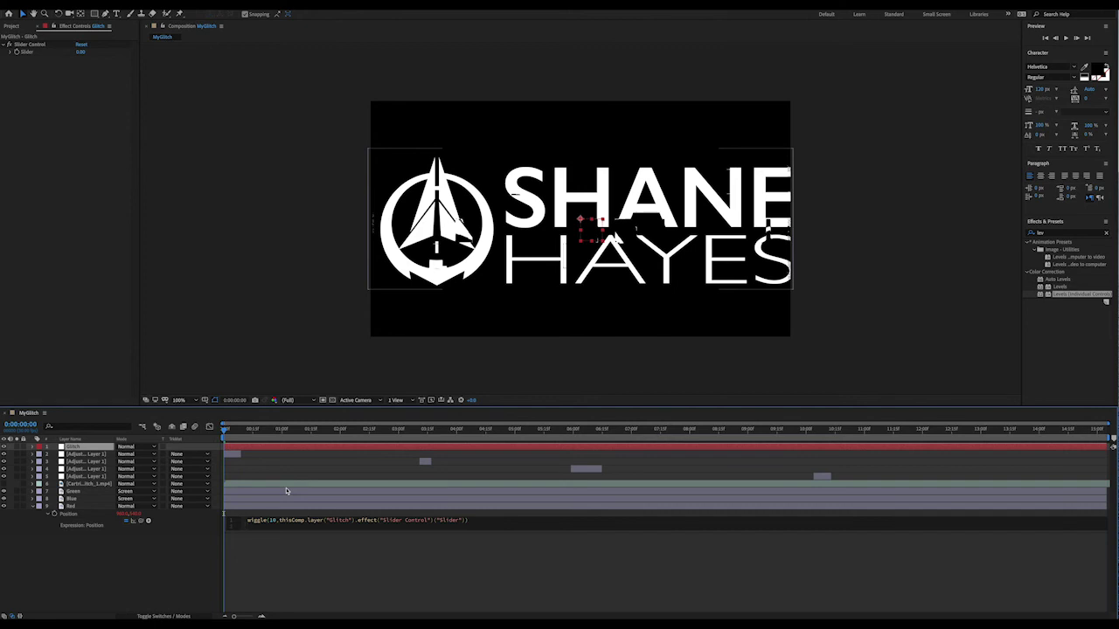
# Test-scrub the Glitch slider, set it to 60, and reveal its Slider keyframes in the timeline
pyautogui.click(152, 575)
pyautogui.moveTo(80, 52); pyautogui.dragTo(116, 54)
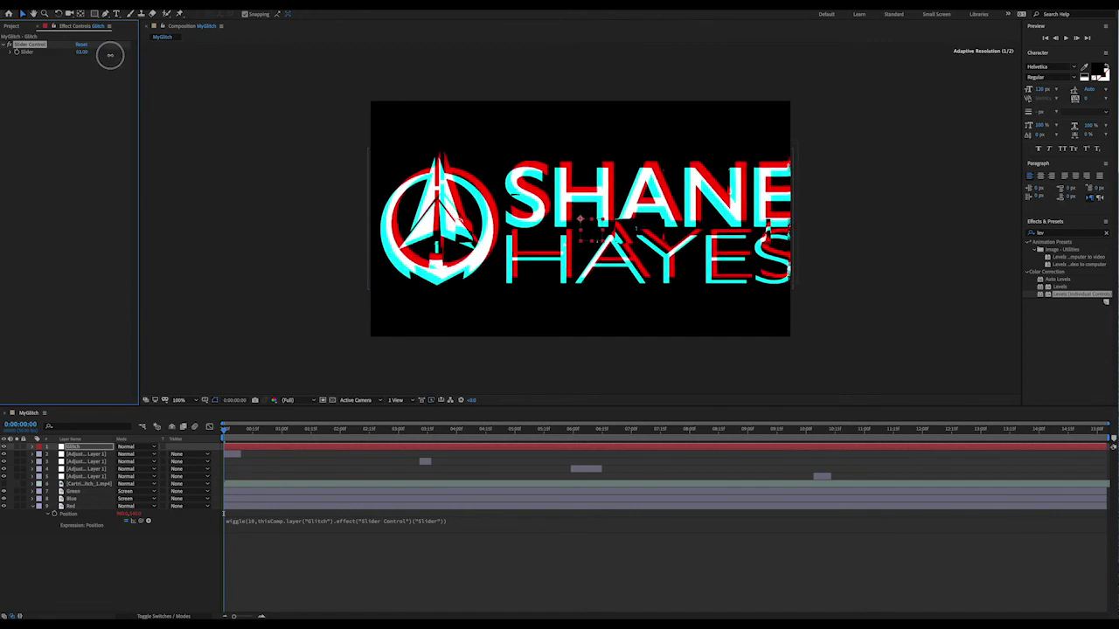
pyautogui.moveTo(117, 53)
pyautogui.mouseDown()
pyautogui.moveTo(88, 56)
pyautogui.moveTo(98, 55)
pyautogui.mouseUp()
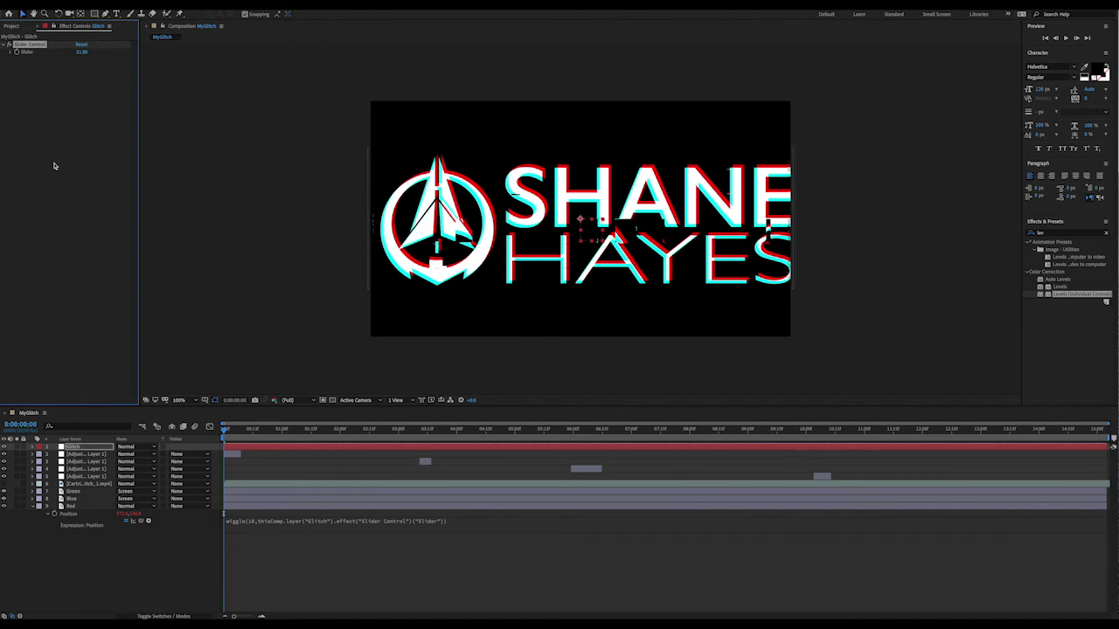
pyautogui.click(80, 53)
pyautogui.write('60')
pyautogui.press('Return')
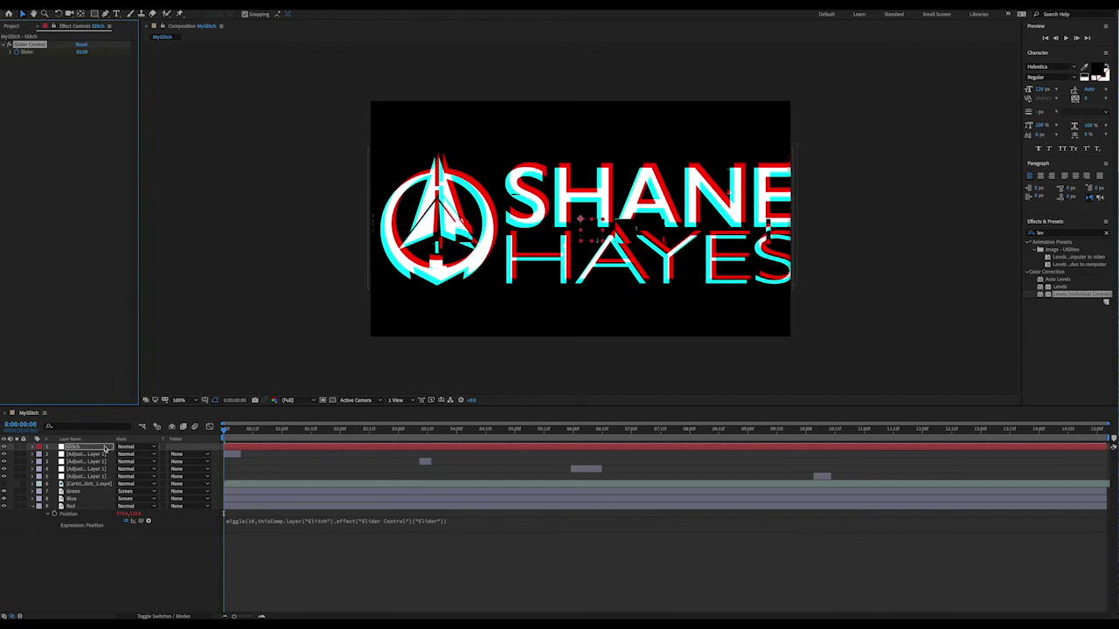
pyautogui.press('e')
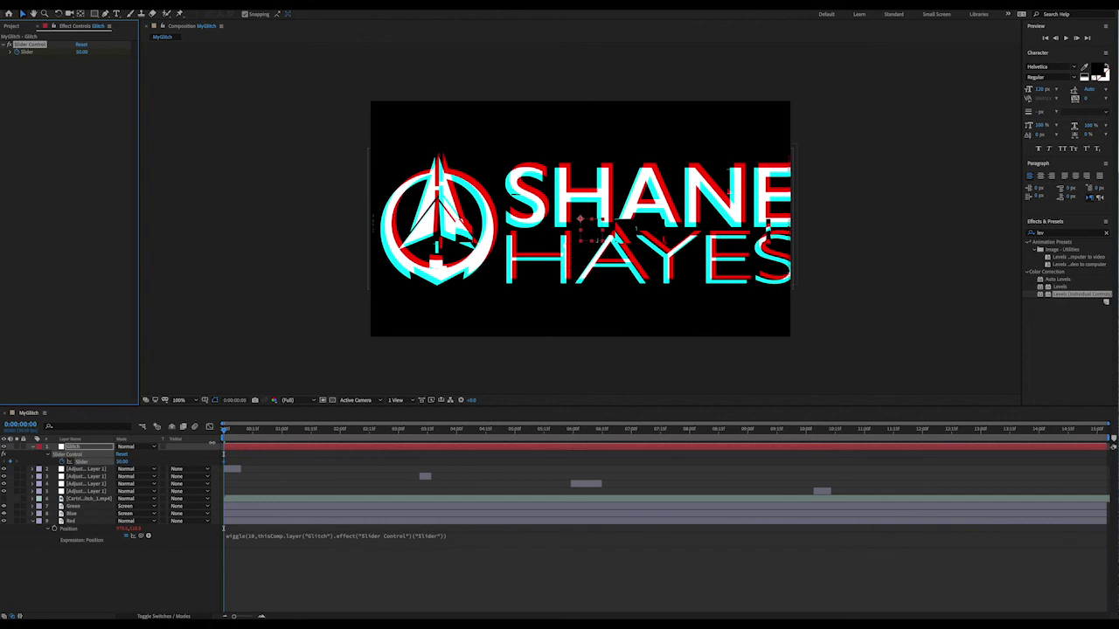
# Add a Slider keyframe of 40 at frame 8
pyautogui.click(246, 439)
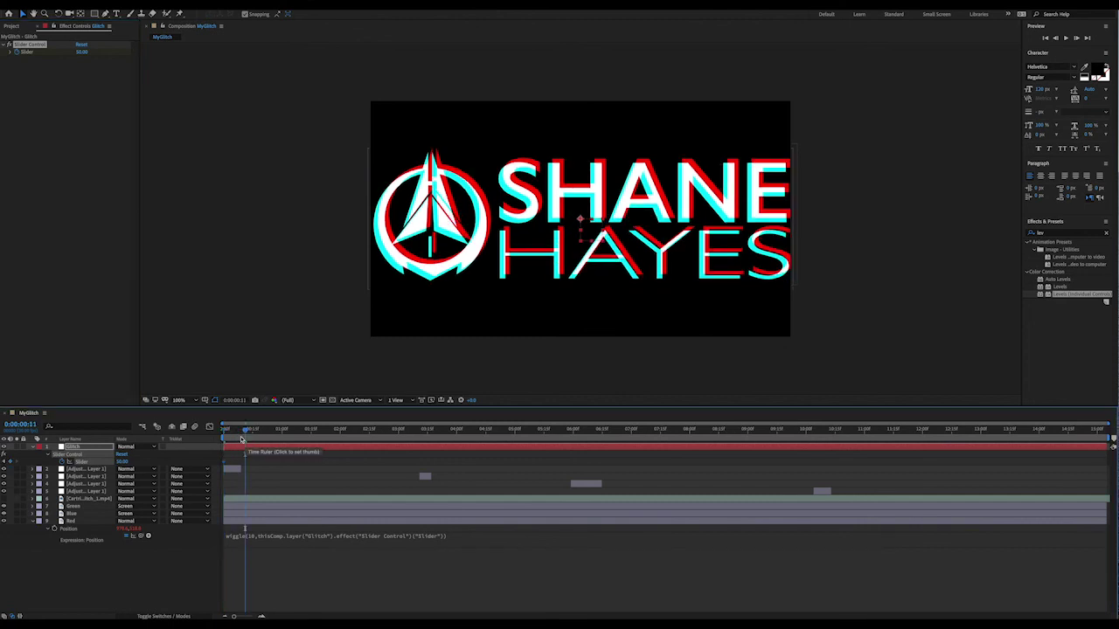
pyautogui.click(241, 440)
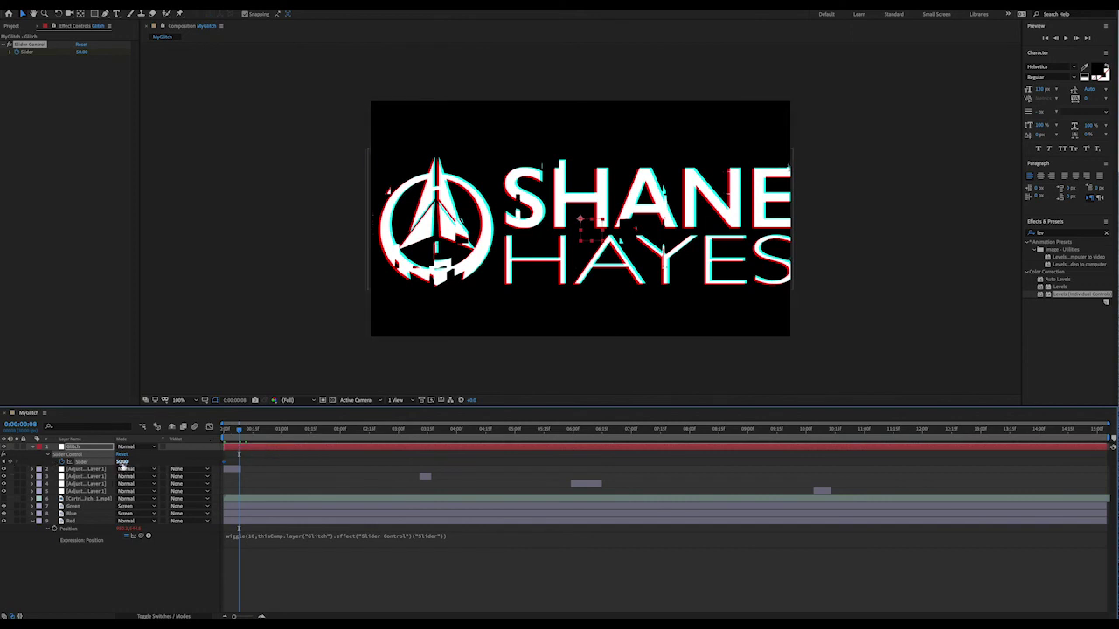
pyautogui.click(123, 461)
pyautogui.write('40')
pyautogui.press('Return')
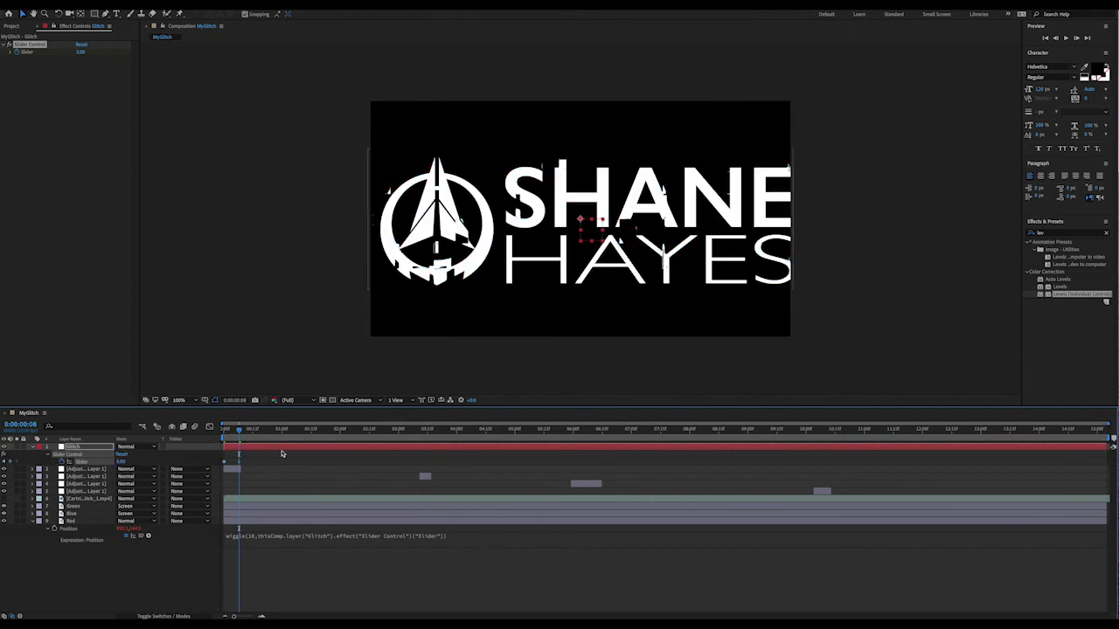
# Move the playhead later, then select all four Glitch Slider keyframes
pyautogui.click(420, 429)
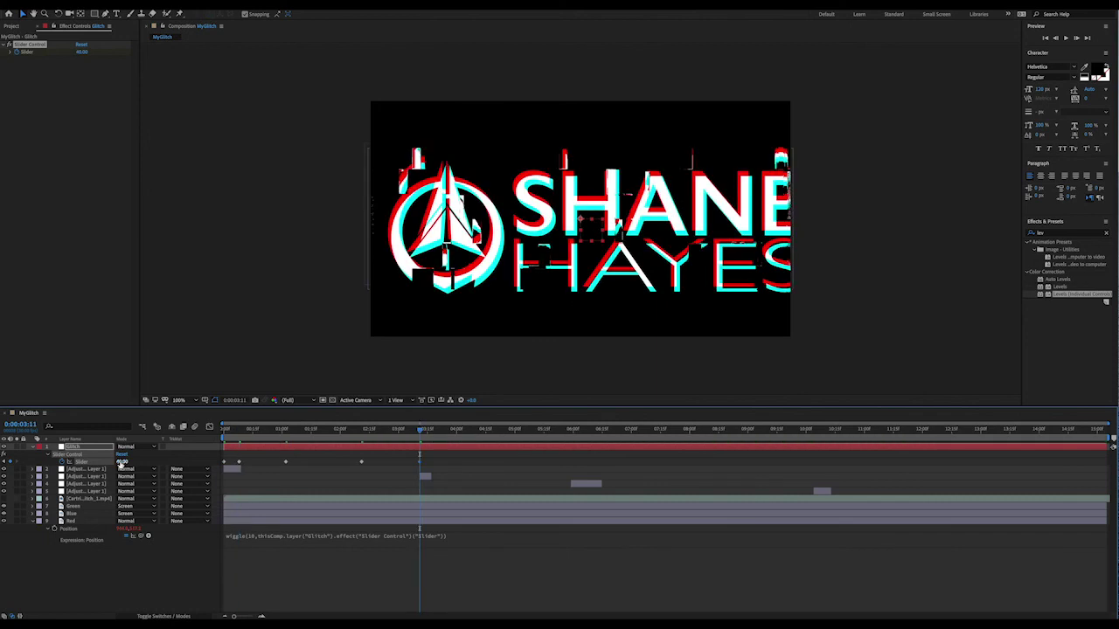
pyautogui.click(360, 463)
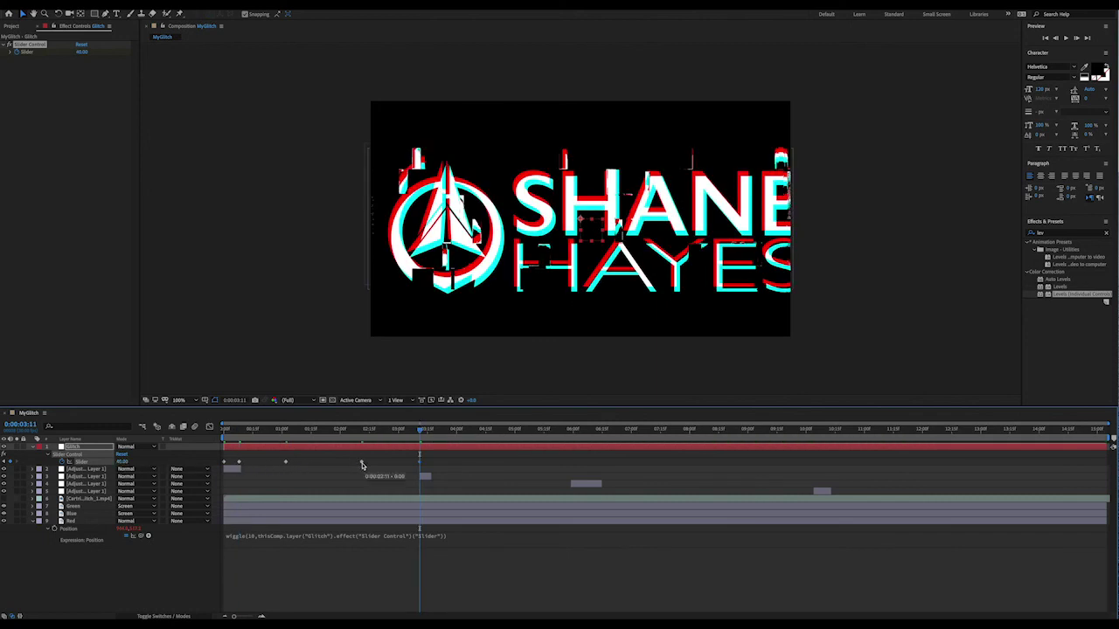
pyautogui.keyDown('shift'); pyautogui.click(285, 463); pyautogui.keyUp('shift')
pyautogui.keyDown('shift'); pyautogui.click(240, 463); pyautogui.keyUp('shift')
pyautogui.keyDown('shift'); pyautogui.click(225, 463); pyautogui.keyUp('shift')
# Apply Easy Ease to the selected Slider keyframes and preview the glitch from the start
pyautogui.click(210, 2)
pyautogui.moveTo(232, 78)
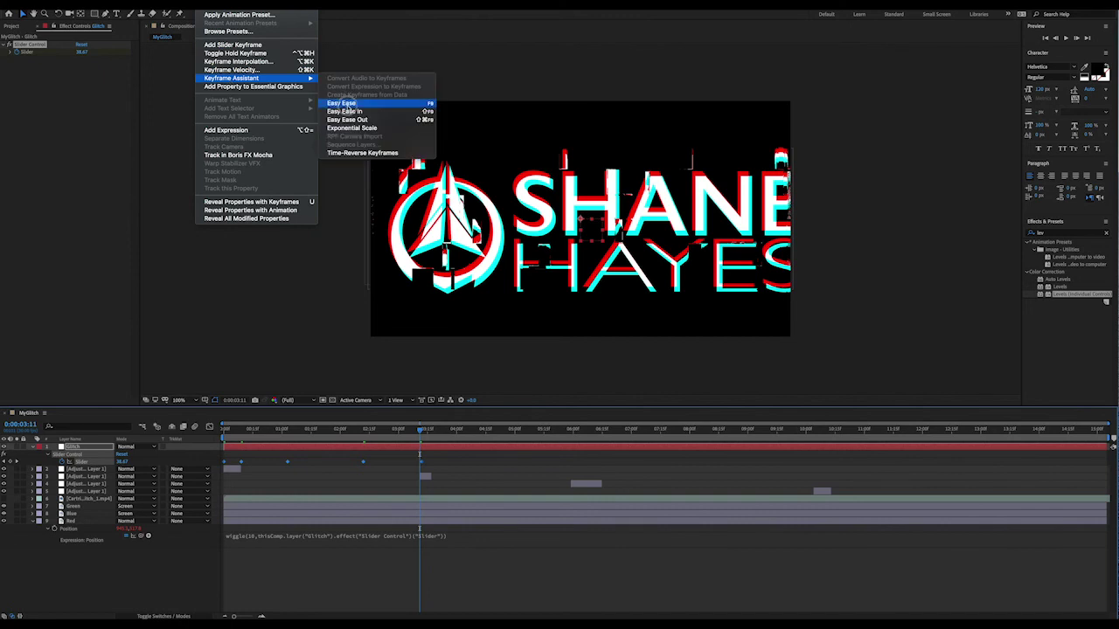
pyautogui.click(345, 104)
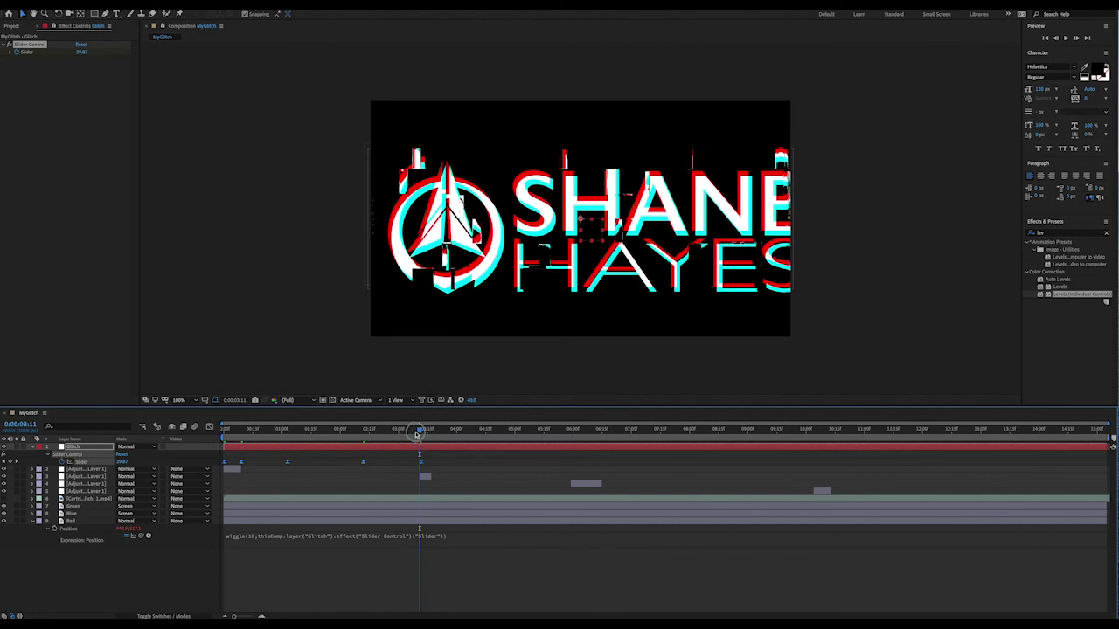
pyautogui.moveTo(422, 435); pyautogui.dragTo(218, 435)
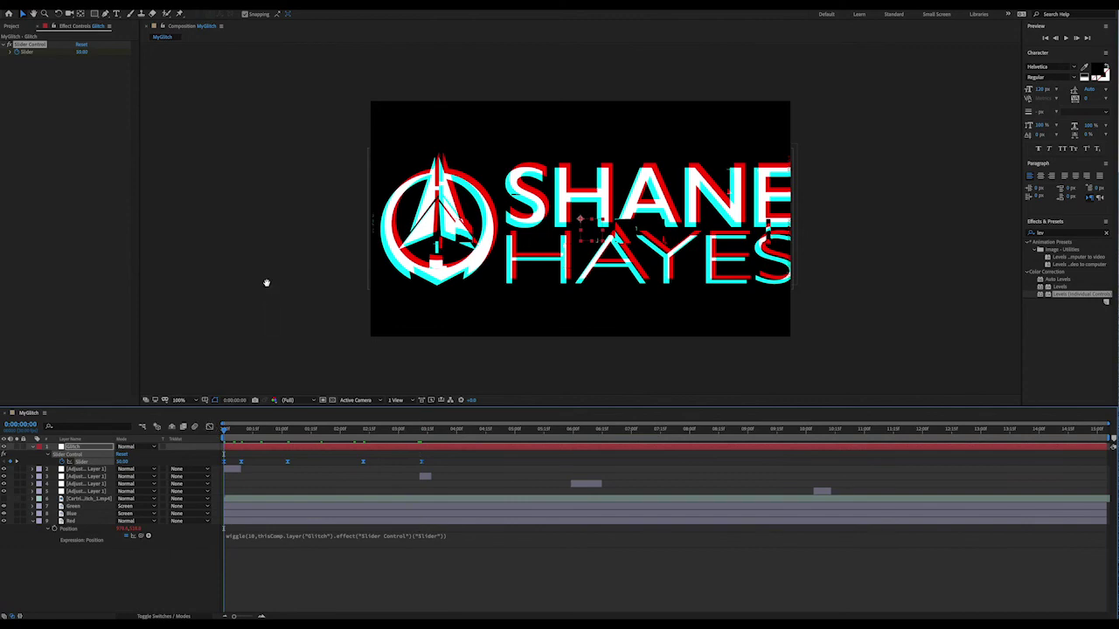
pyautogui.press('space')
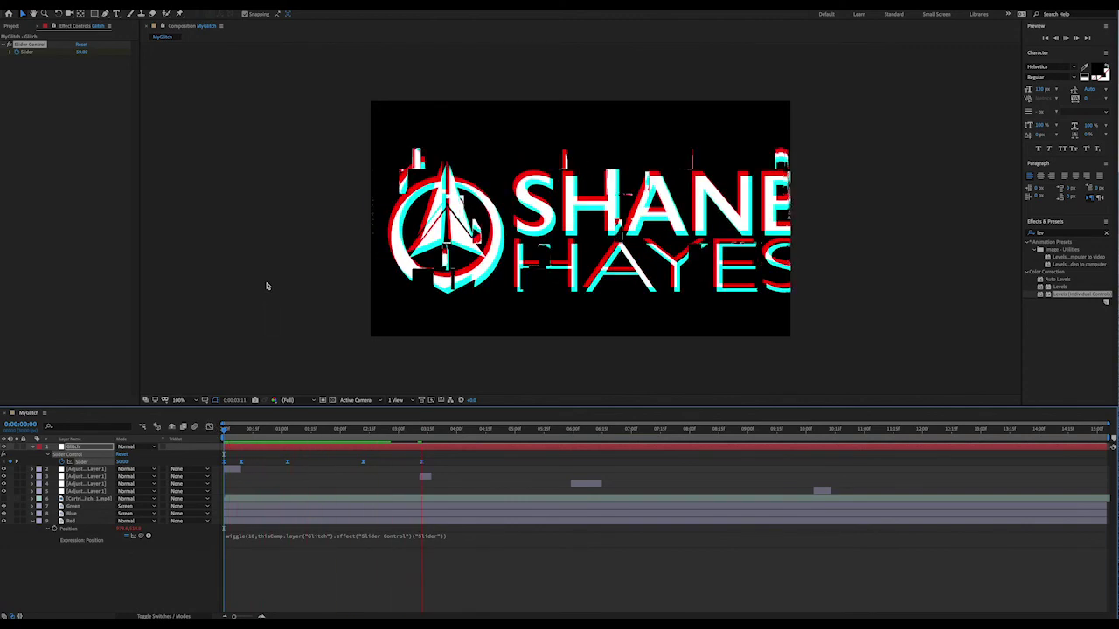
pyautogui.press('space')
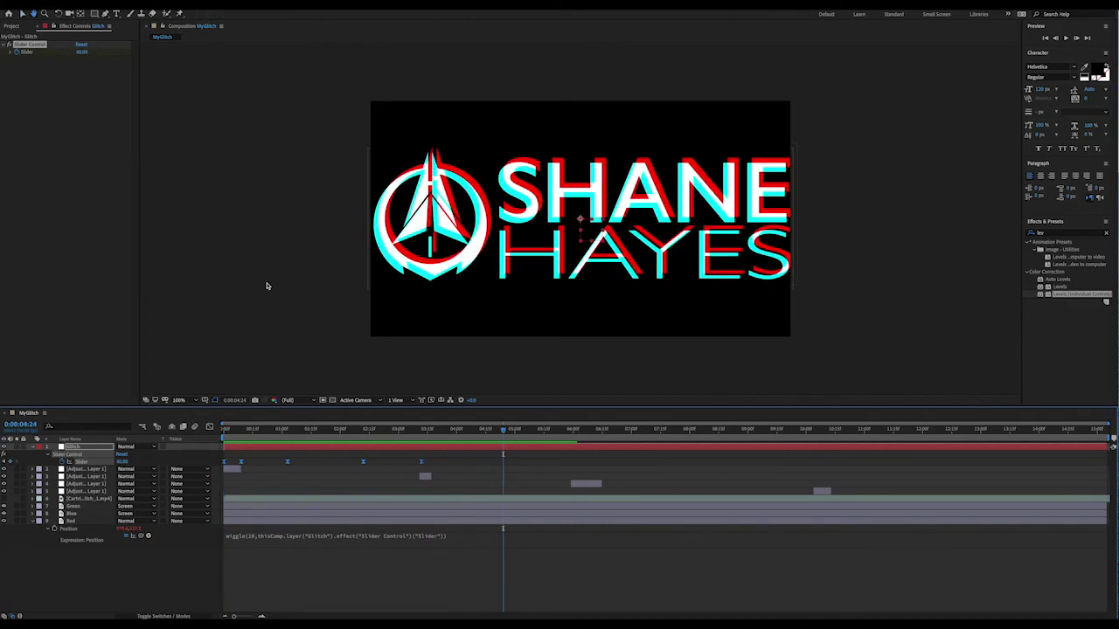